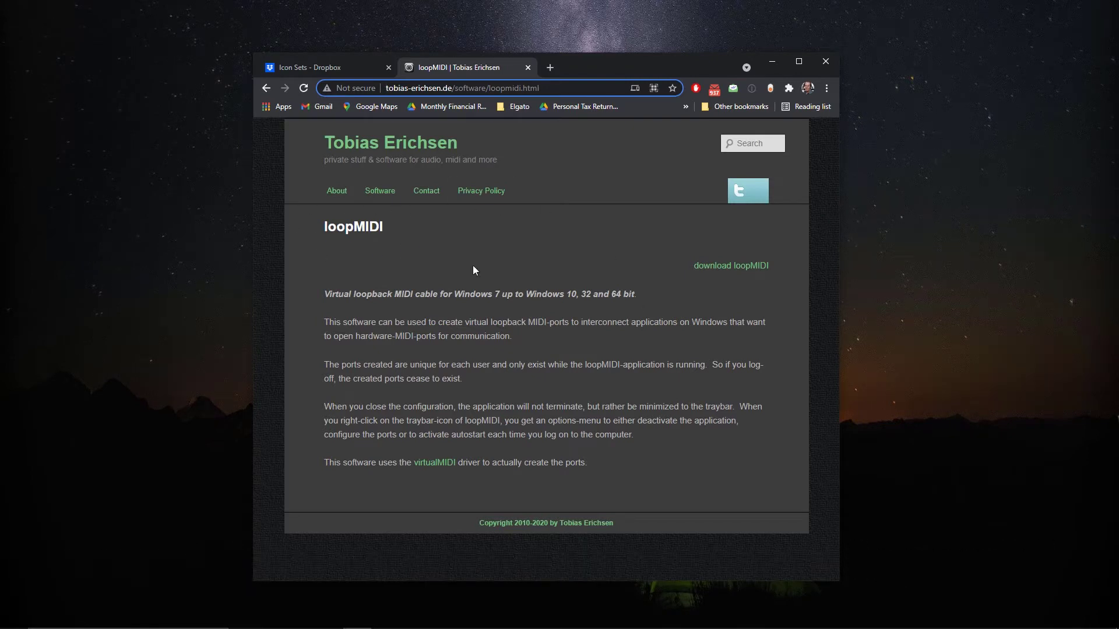
Download the loopMIDI setup zip from the loopMIDI software page
left_click(709, 268)
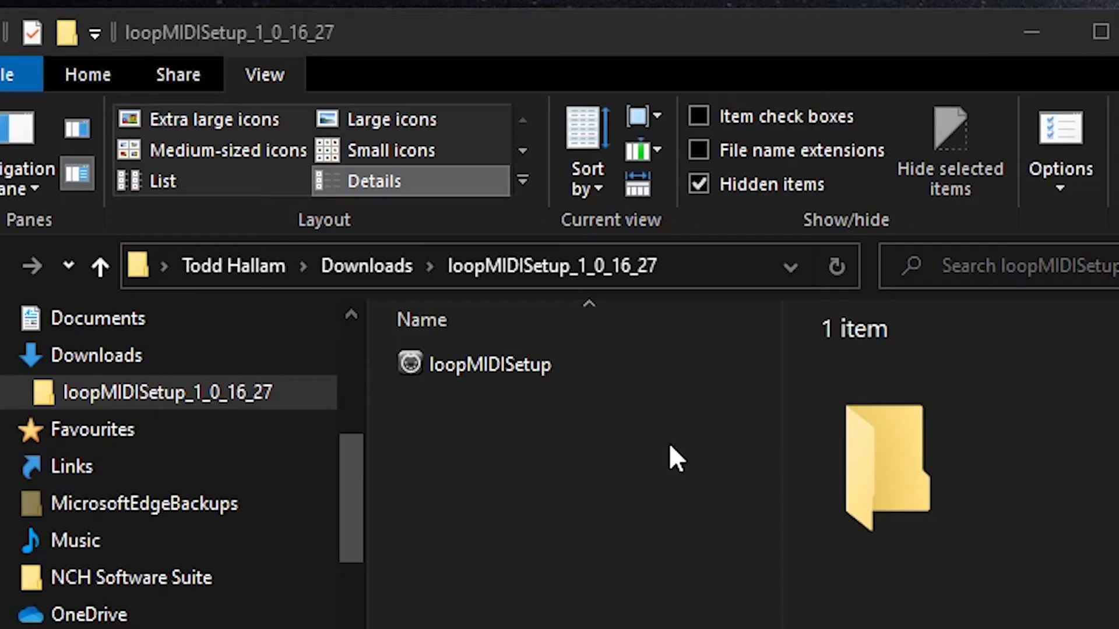
Install loopMIDI 1.0.16.27 after accepting the license terms, then launch it
double_click(475, 378)
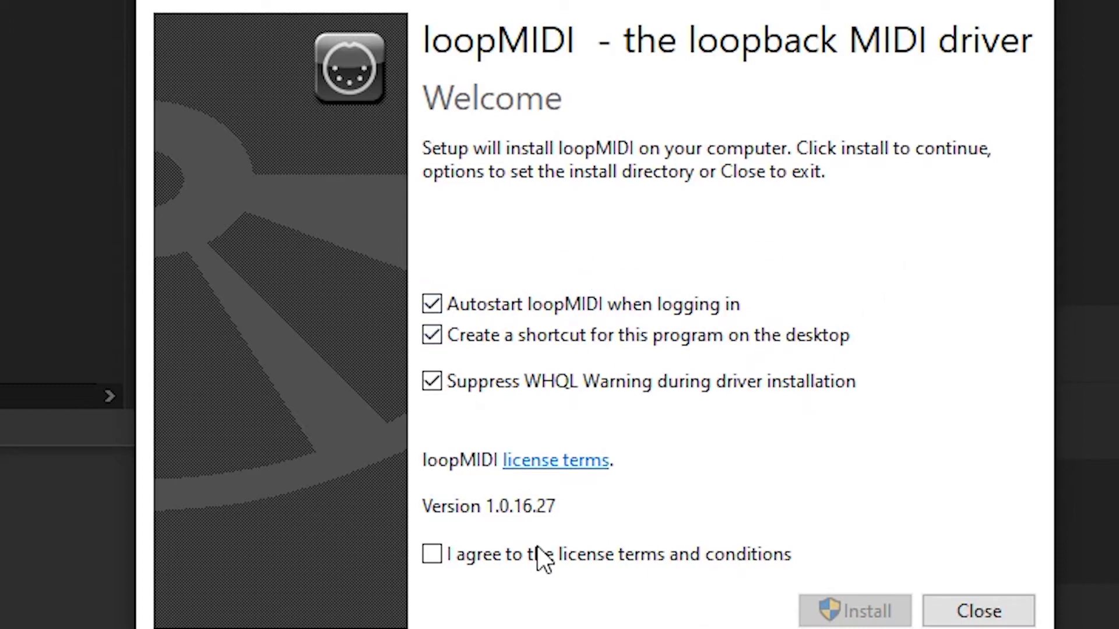
left_click(443, 552)
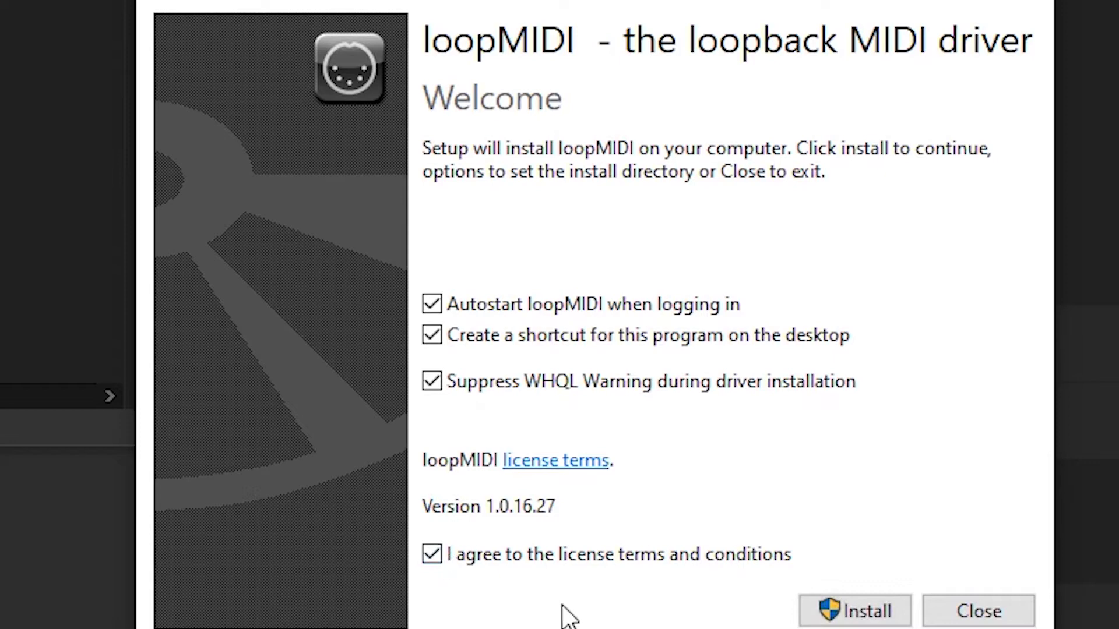
left_click(854, 612)
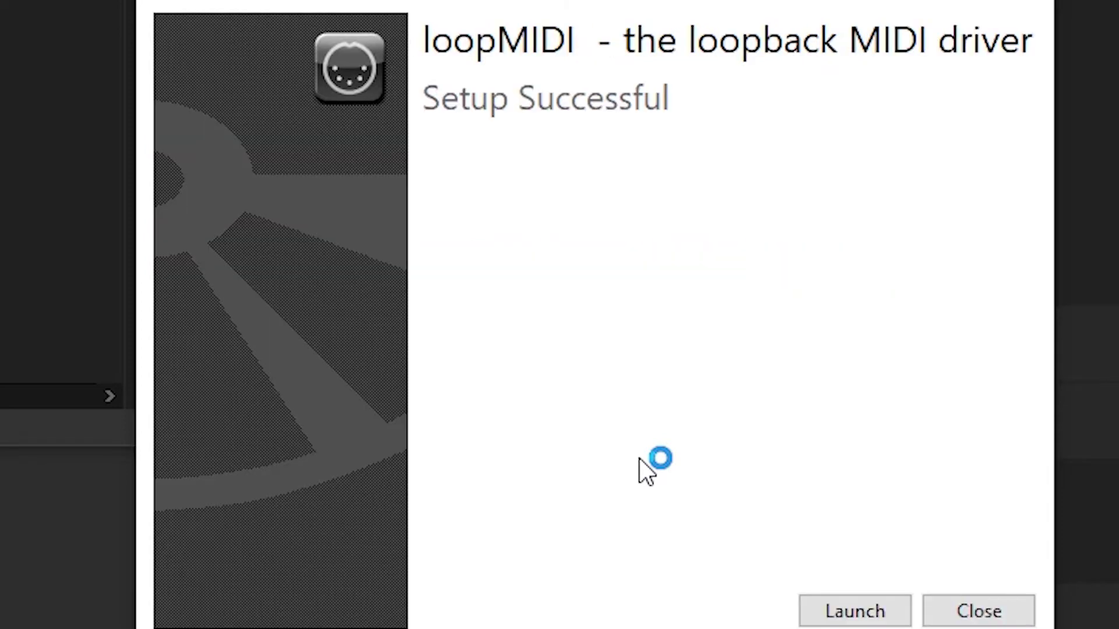
left_click(872, 610)
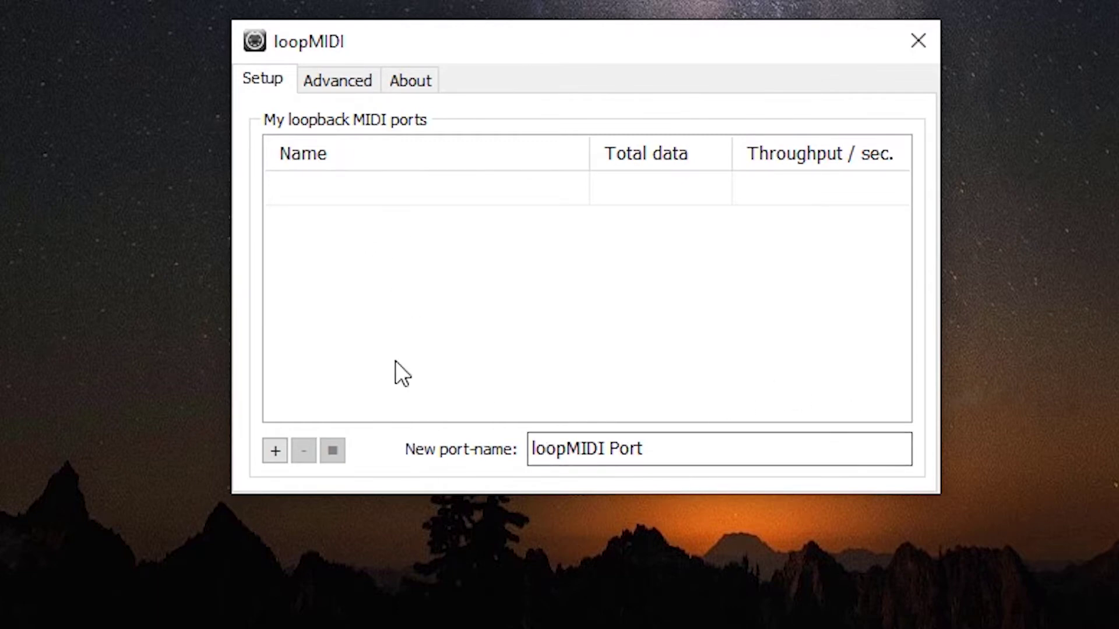
Add two loopMIDI loopback ports named Mackie2Daw and Daw2Mackie
left_click(677, 451)
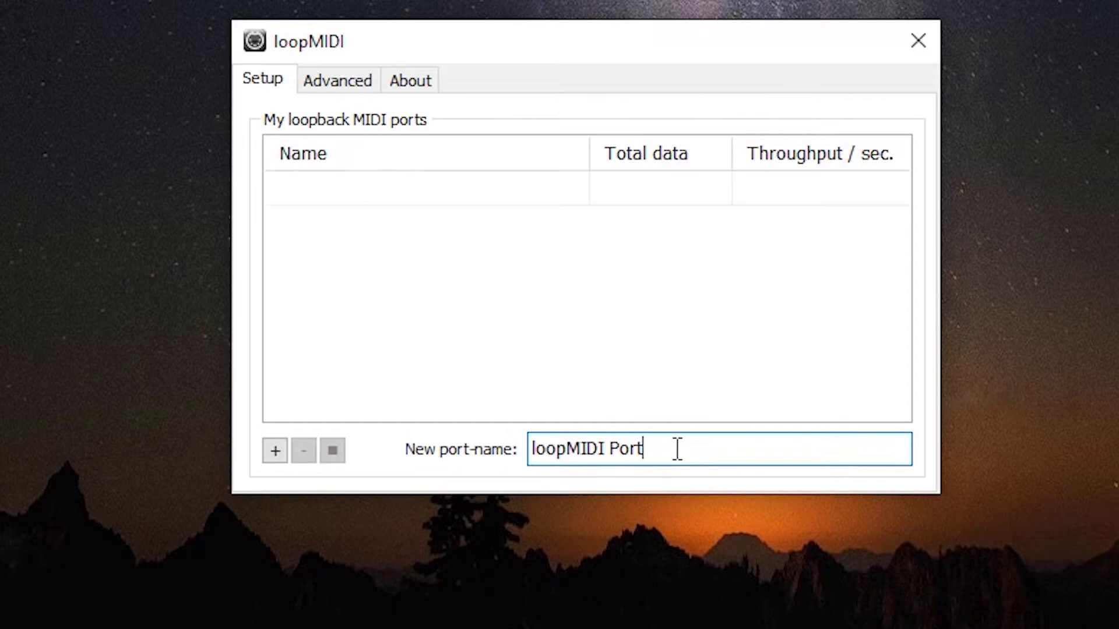
left_click_drag(695, 445, 505, 412)
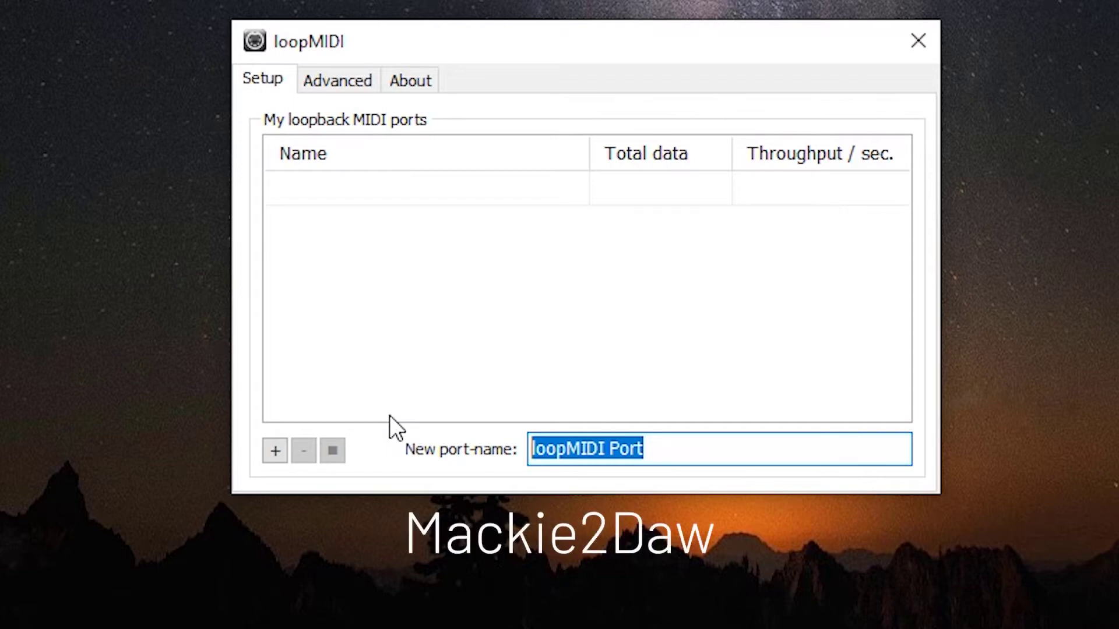
type("Mac")
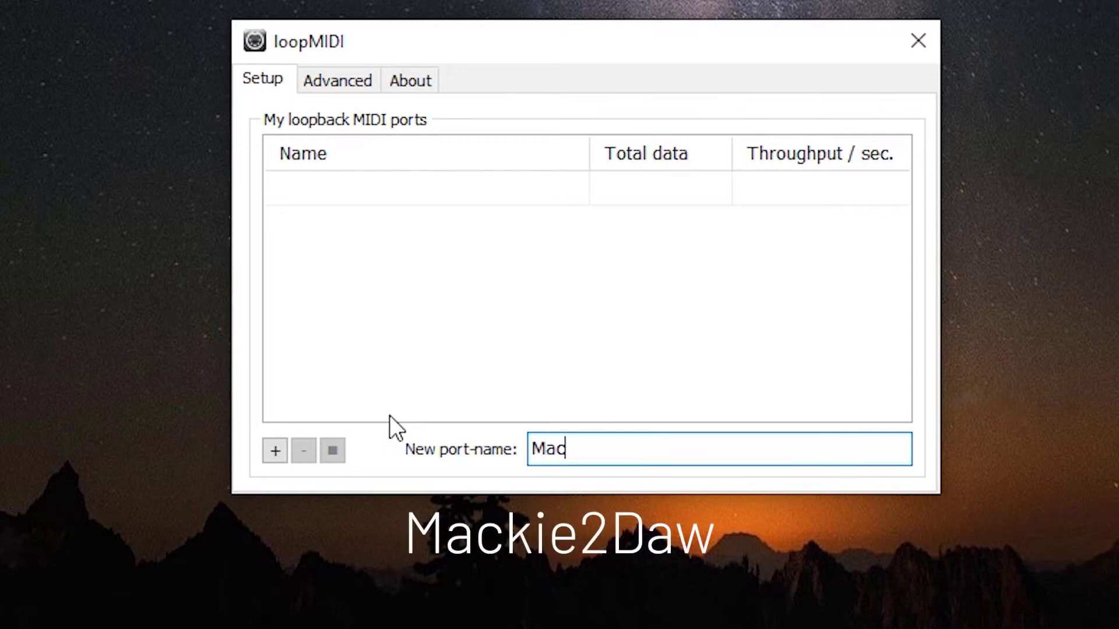
type("kie2Daw")
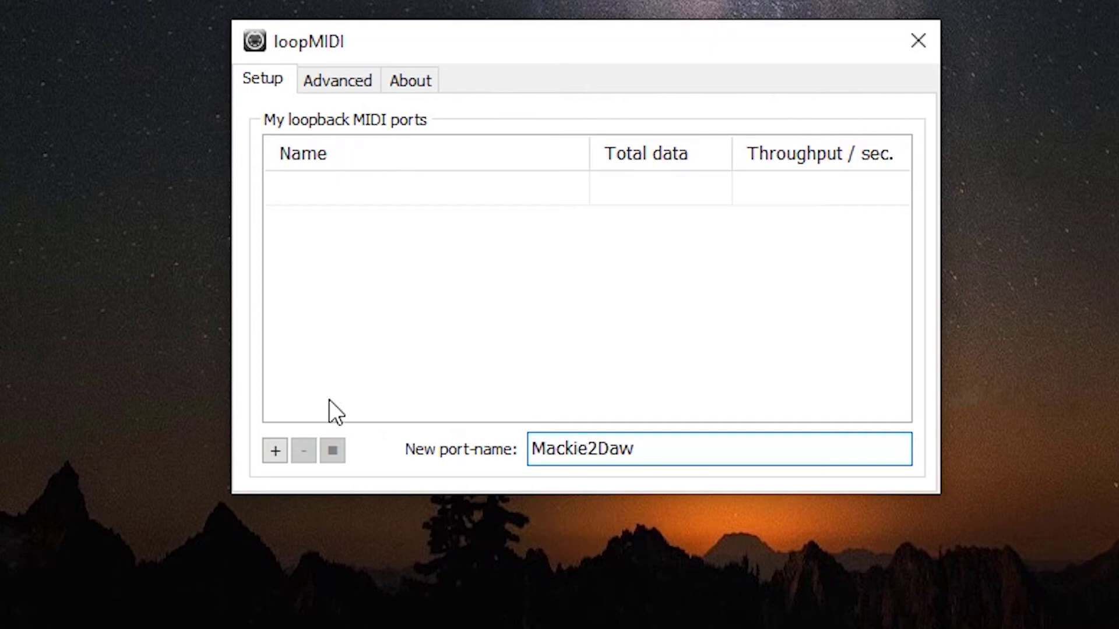
left_click(275, 458)
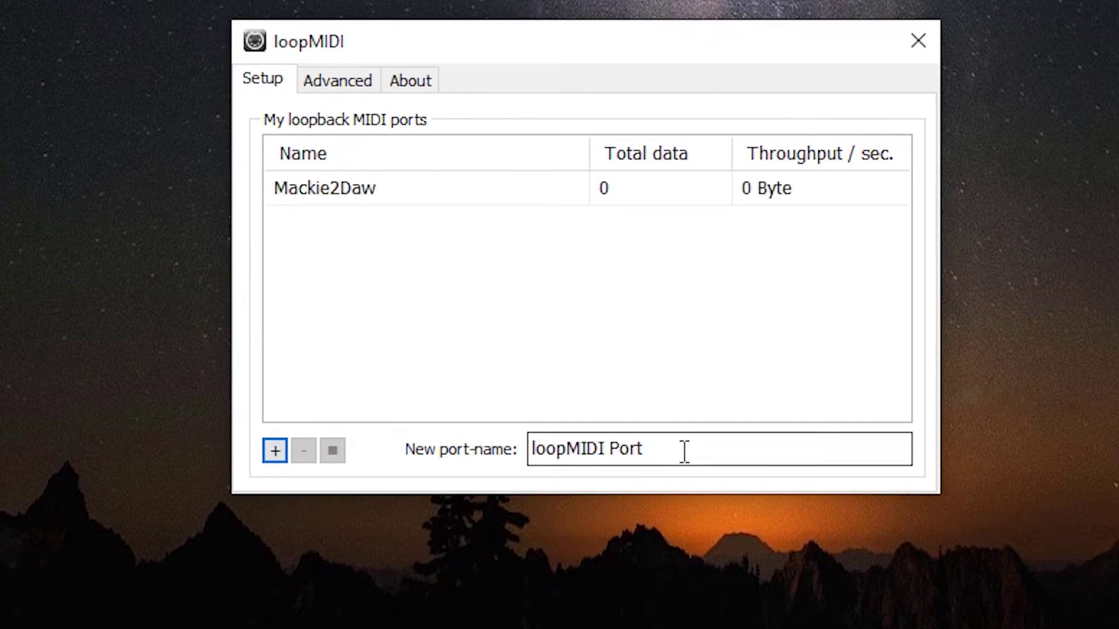
left_click_drag(685, 452, 517, 431)
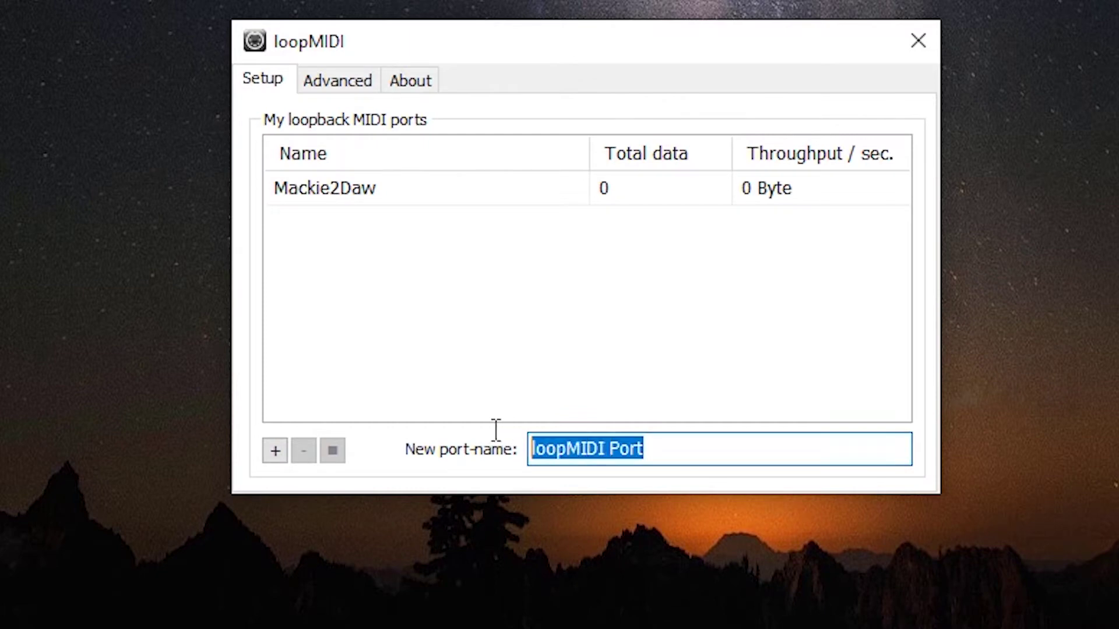
type("Da")
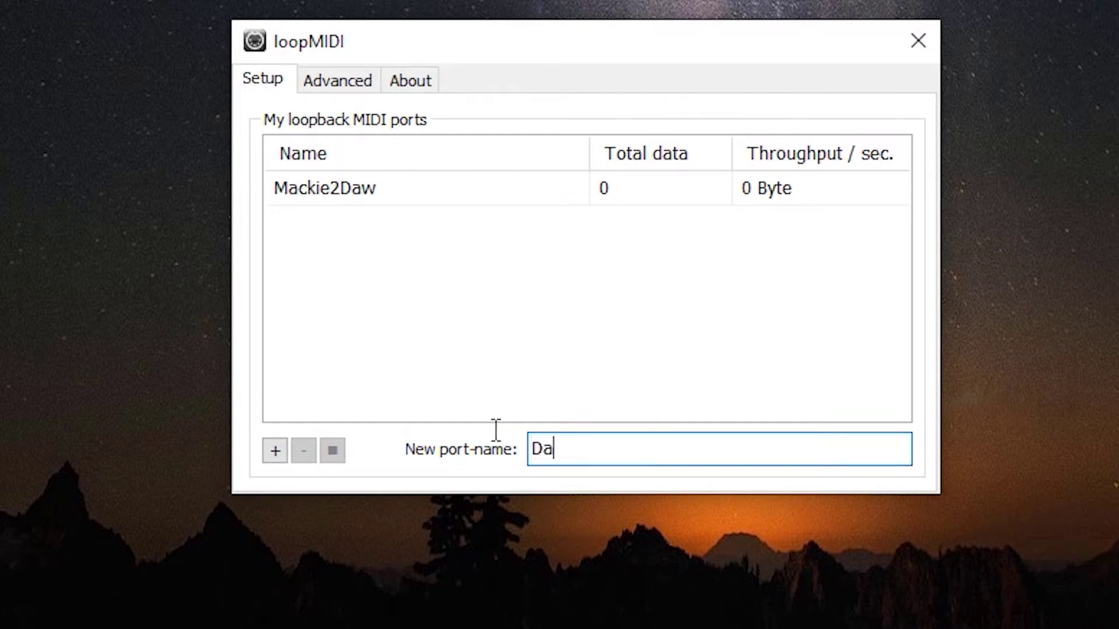
type("w2Mackie")
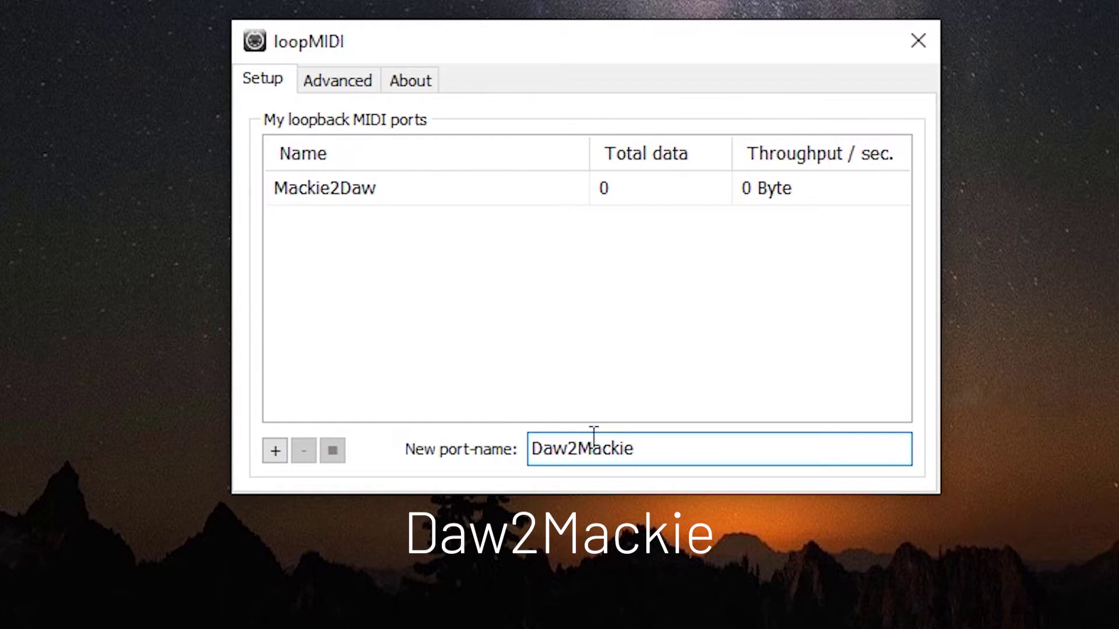
left_click(275, 451)
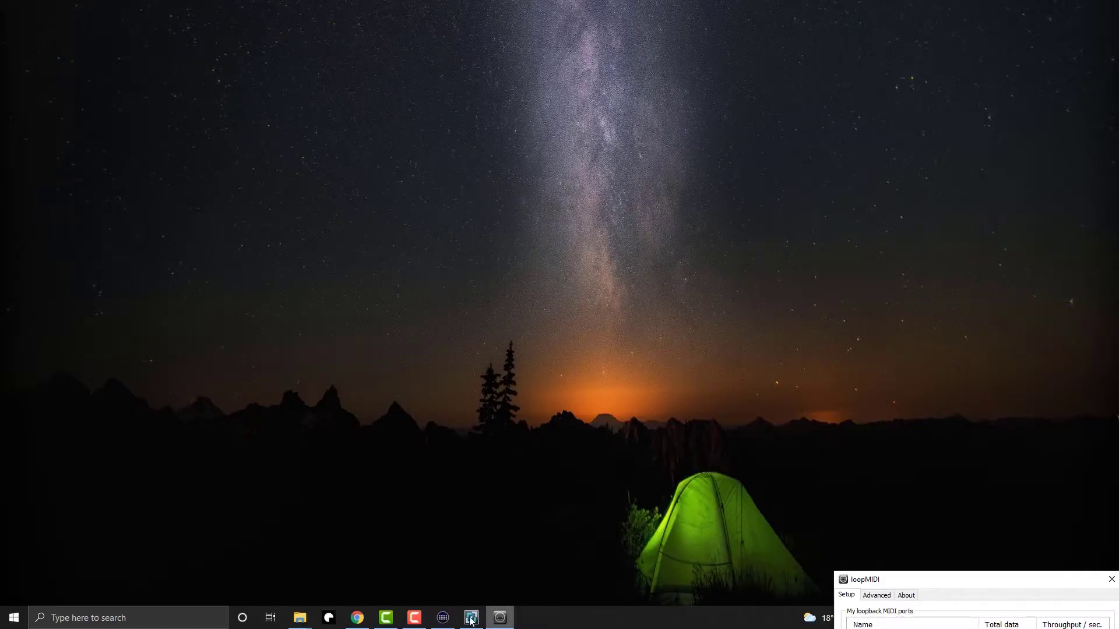
Search the Stream Deck store plugins for 'midi' and install the Midi plugin
left_click(444, 618)
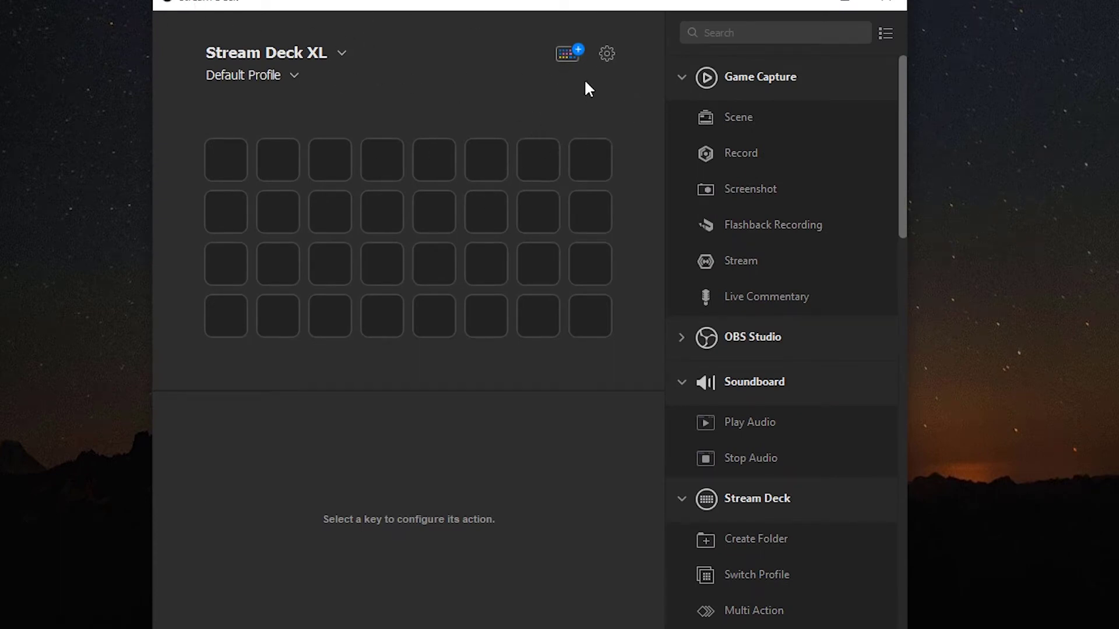
left_click(567, 55)
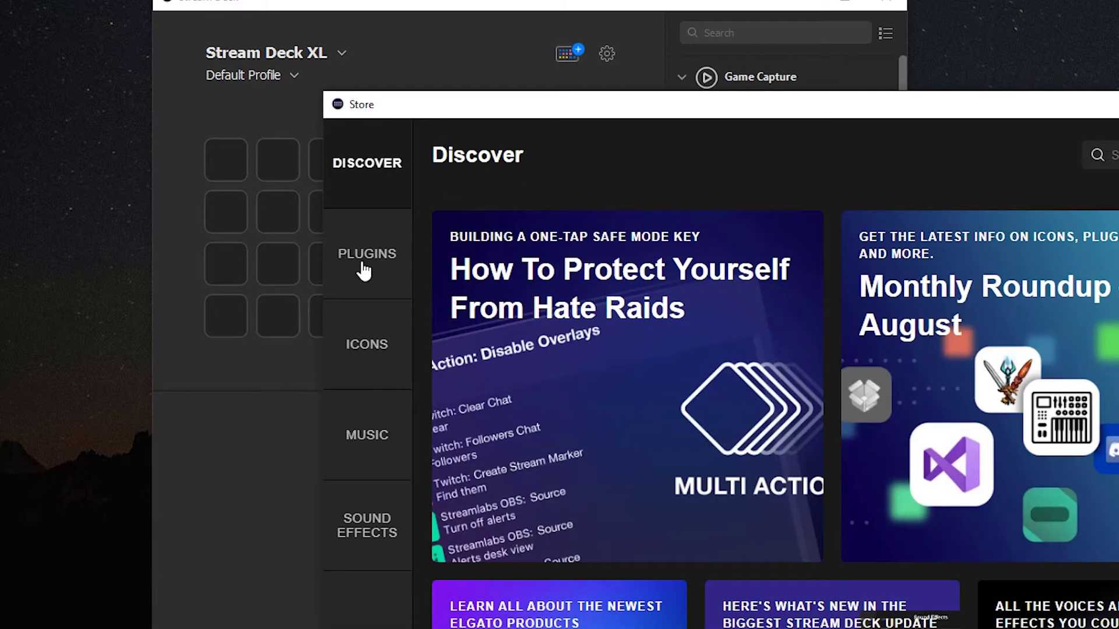
left_click(361, 268)
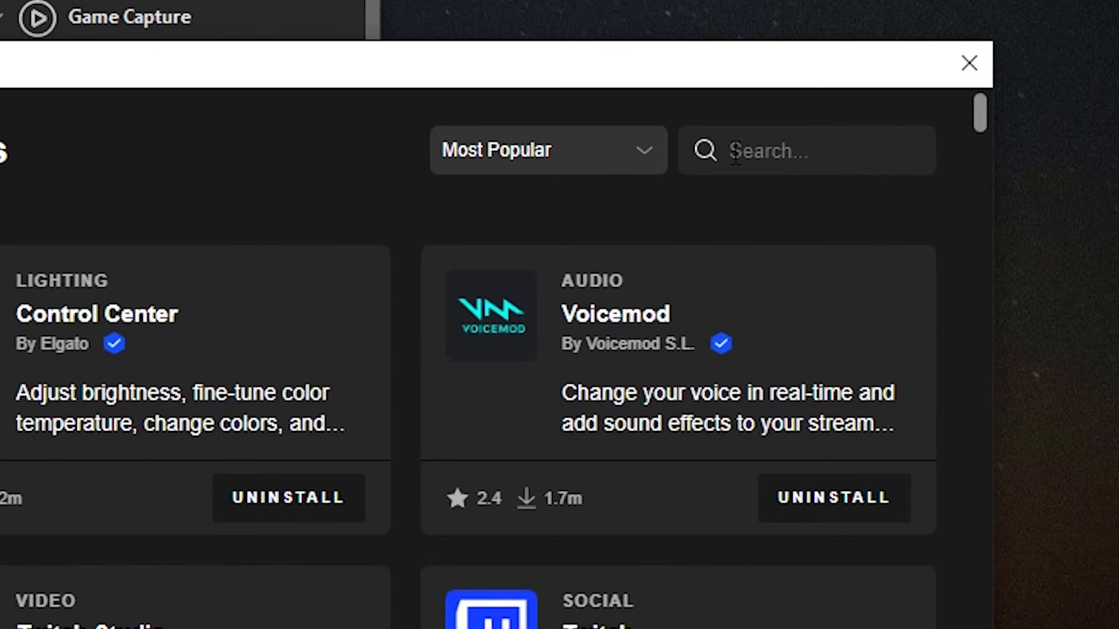
left_click(705, 136)
type("midi")
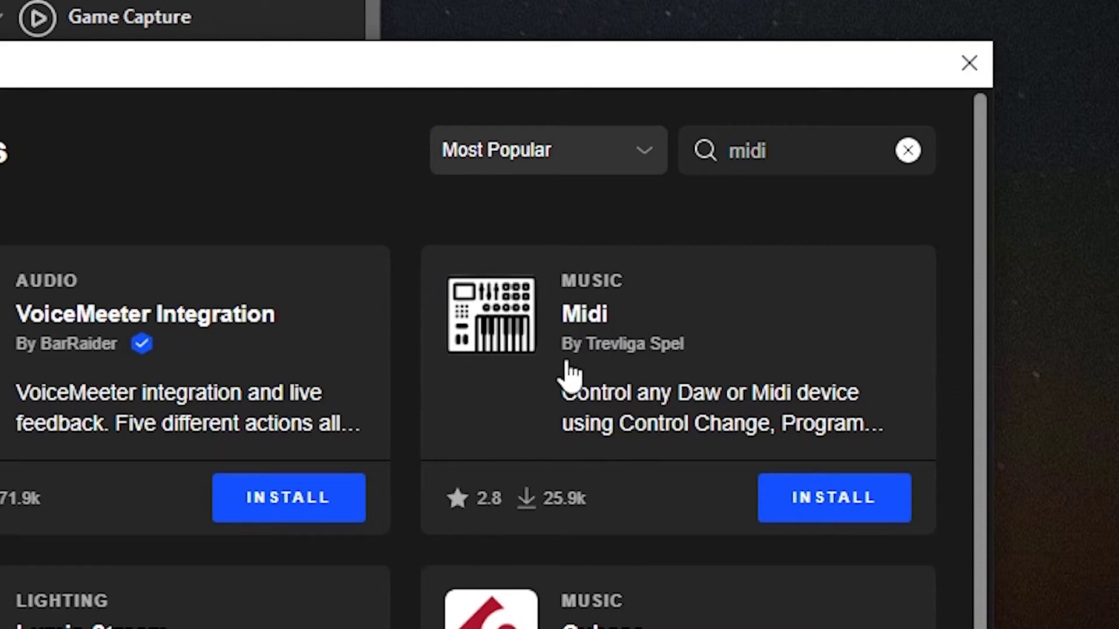
left_click(839, 505)
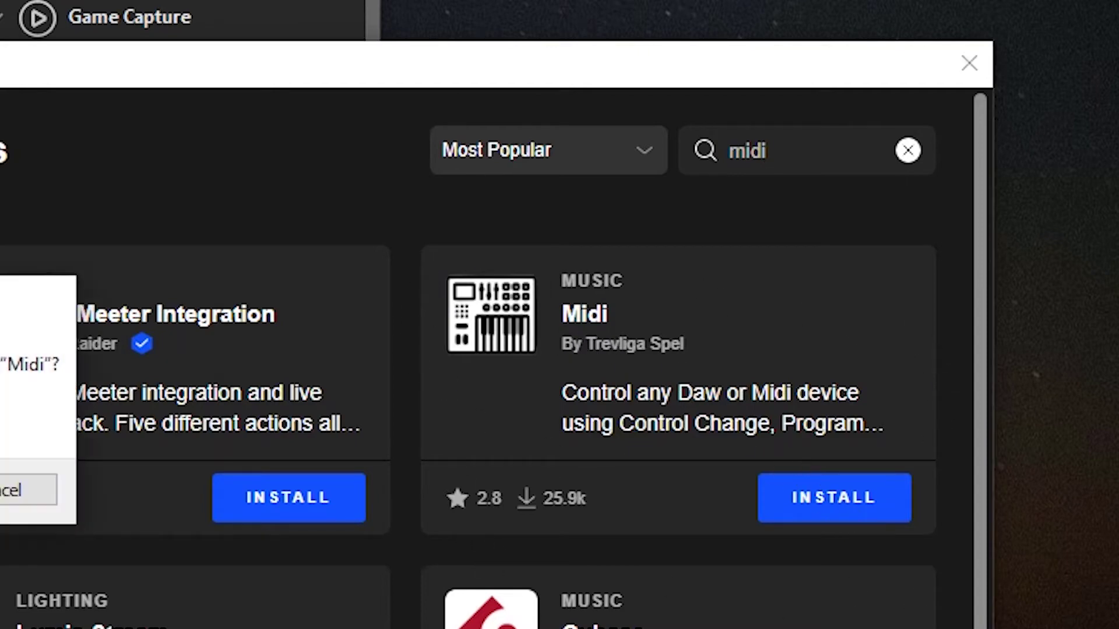
key("Return")
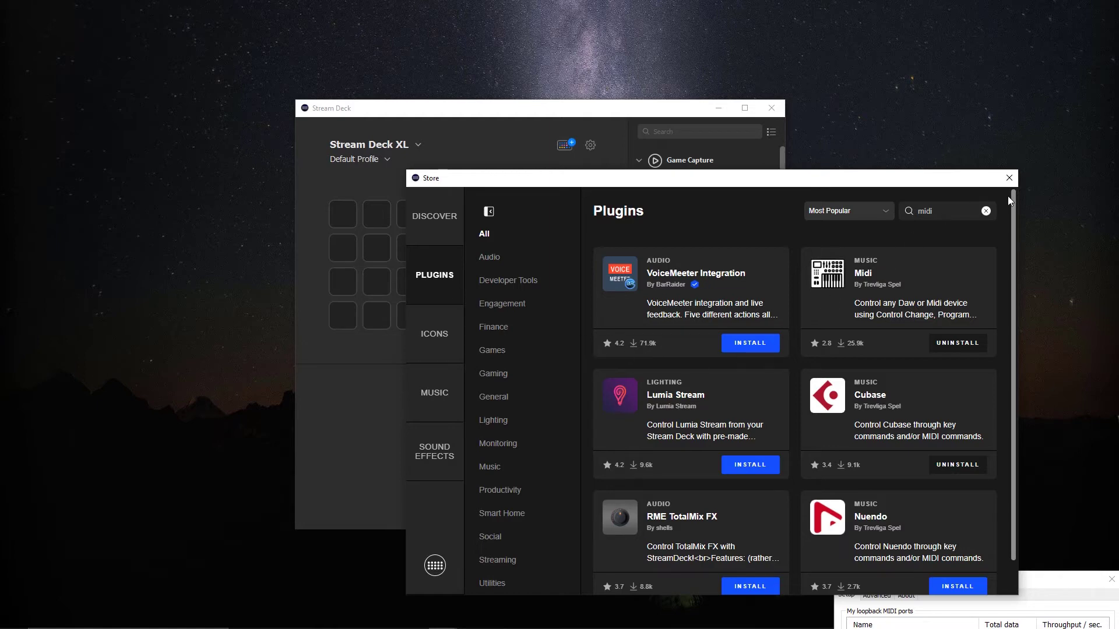
left_click(1009, 178)
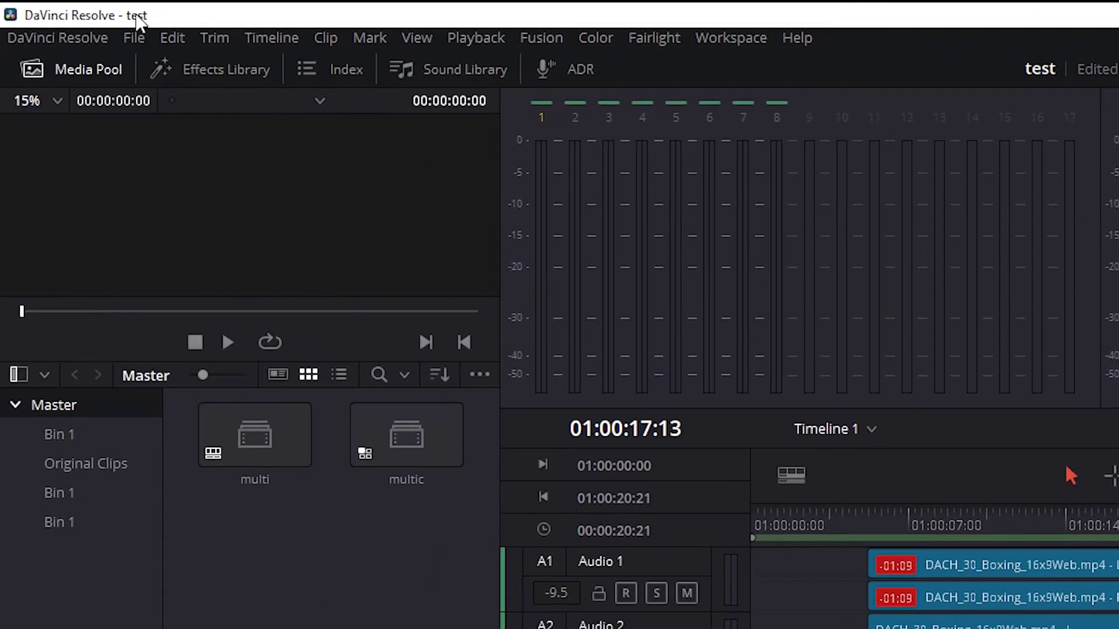
In Control Panels preferences, enable the MIDI audio console with MCU compatible protocol
left_click(17, 19)
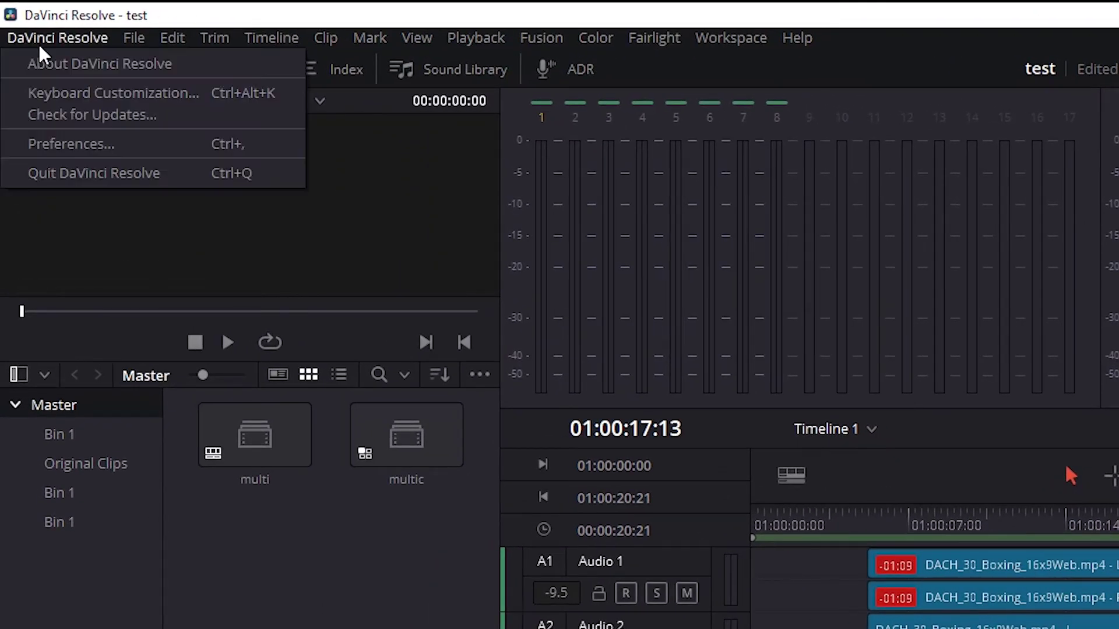
left_click(125, 144)
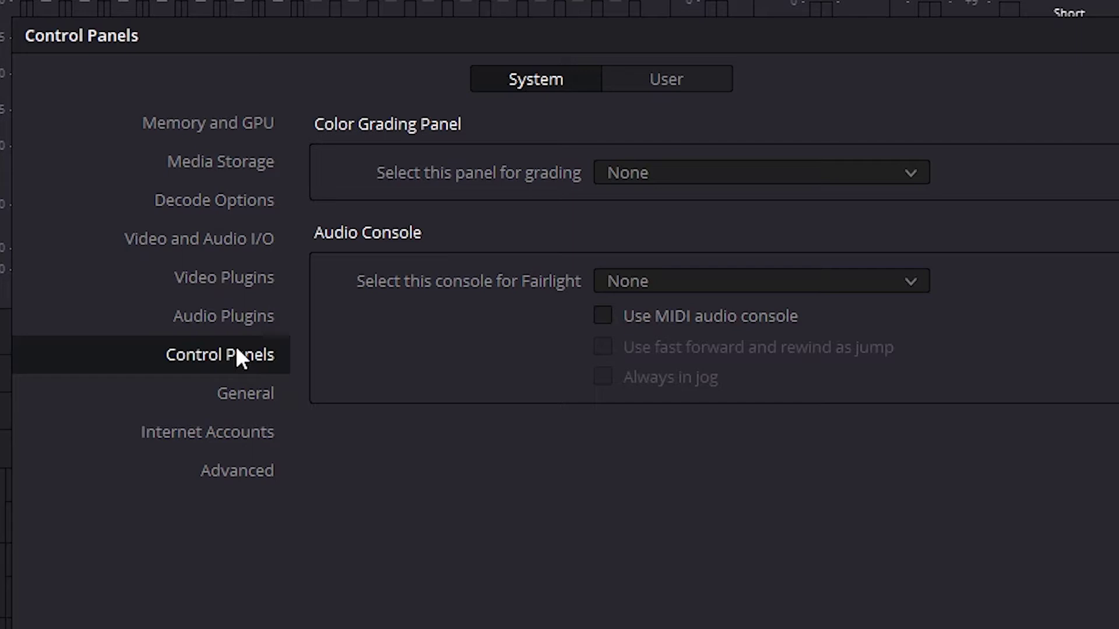
left_click(603, 315)
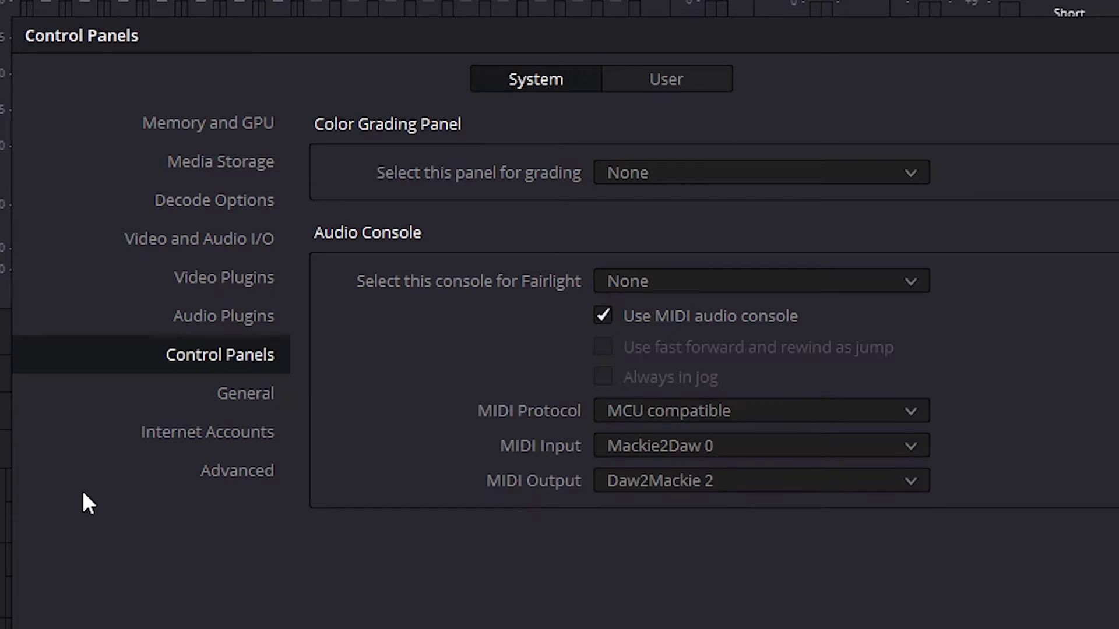
left_click(627, 415)
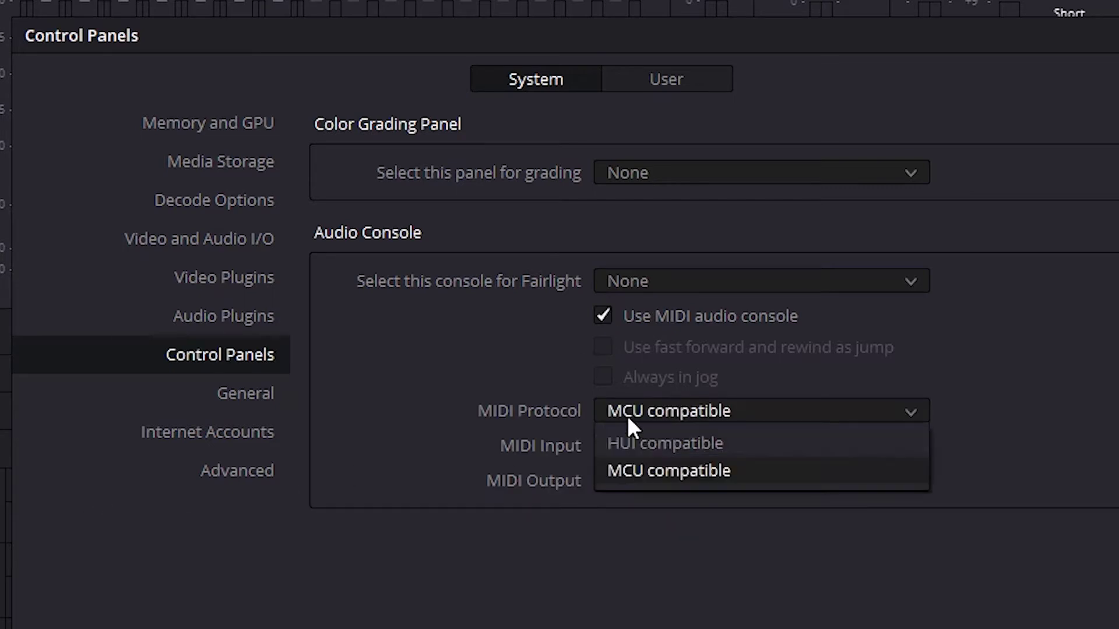
left_click(634, 469)
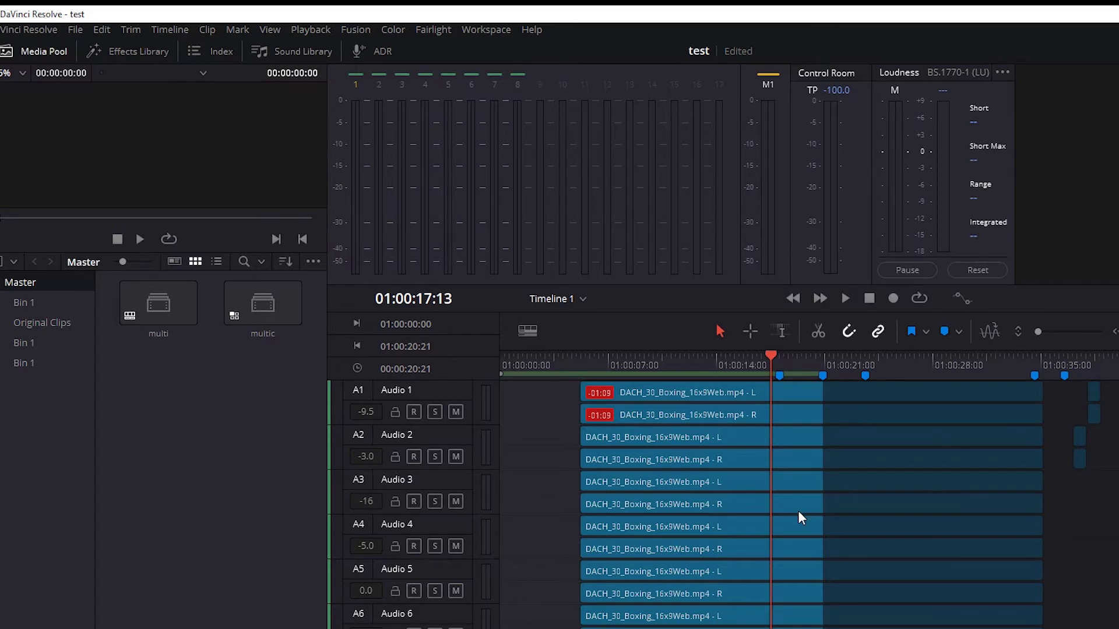
Reopen Control Panels preferences and set the MIDI input to Mackie2Daw 0
left_click(28, 29)
left_click(64, 103)
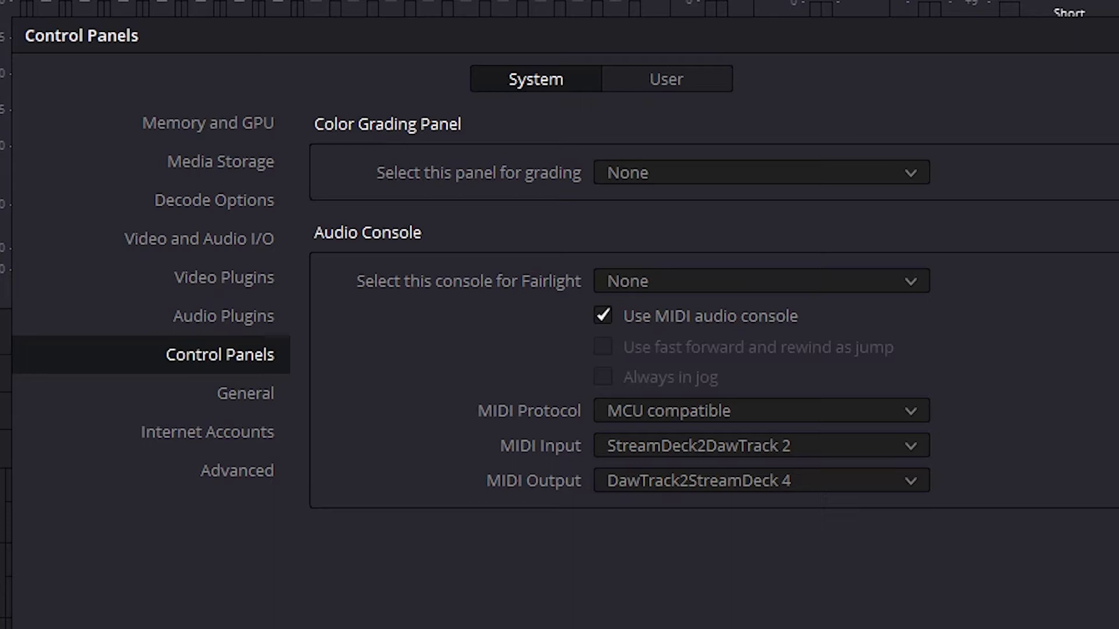
left_click(775, 449)
left_click(776, 478)
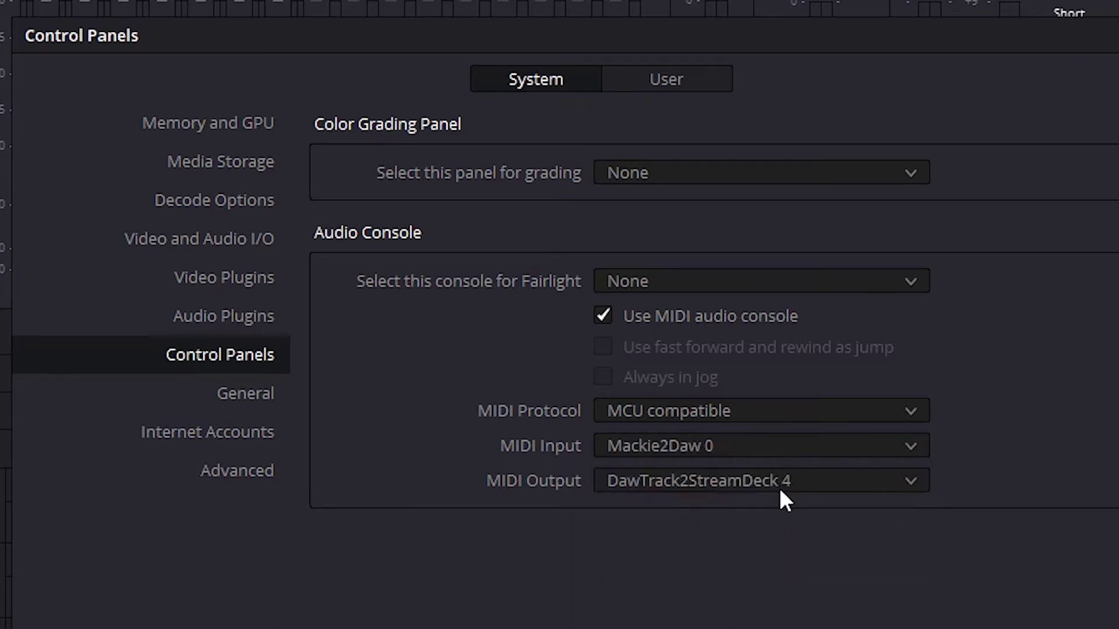
Set the MIDI output to Daw2Mackie 2, save the settings, and minimise Resolve
left_click(662, 484)
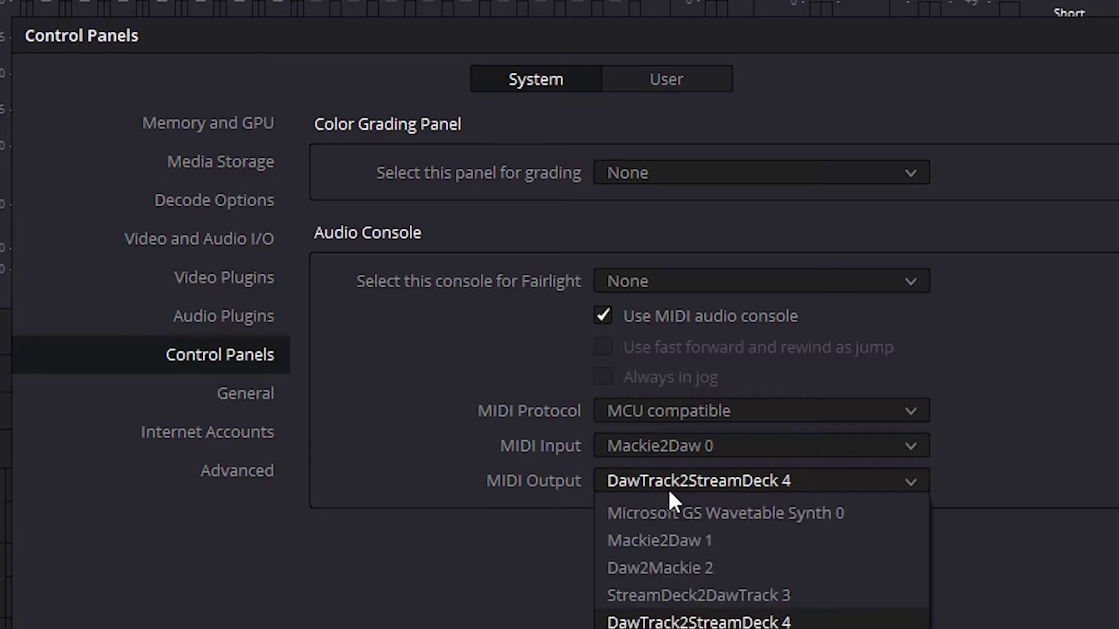
left_click(676, 570)
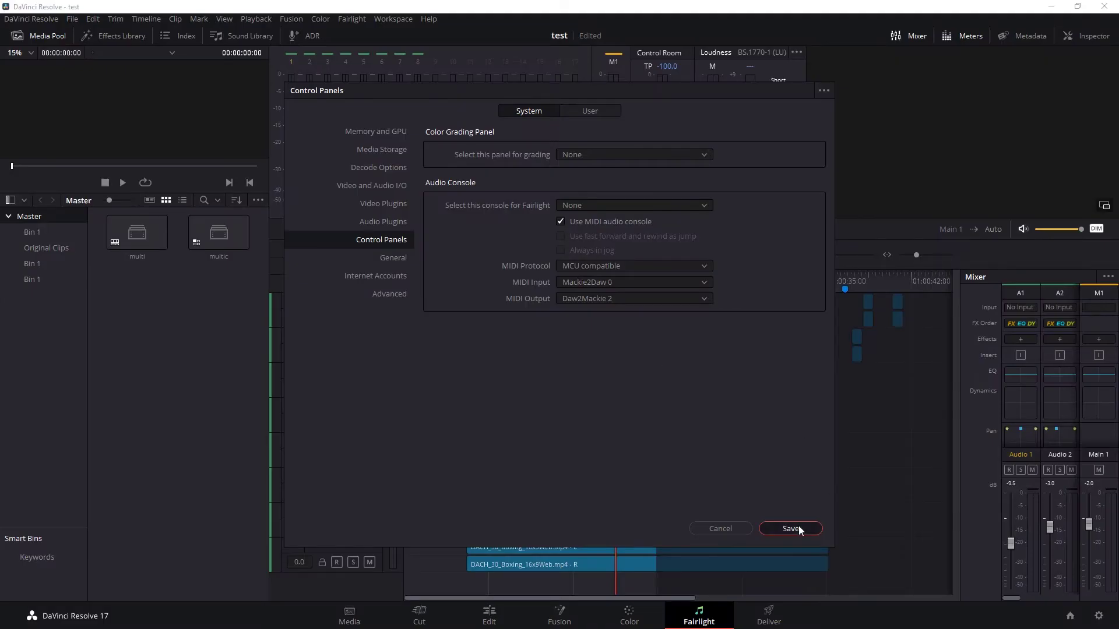
left_click(797, 527)
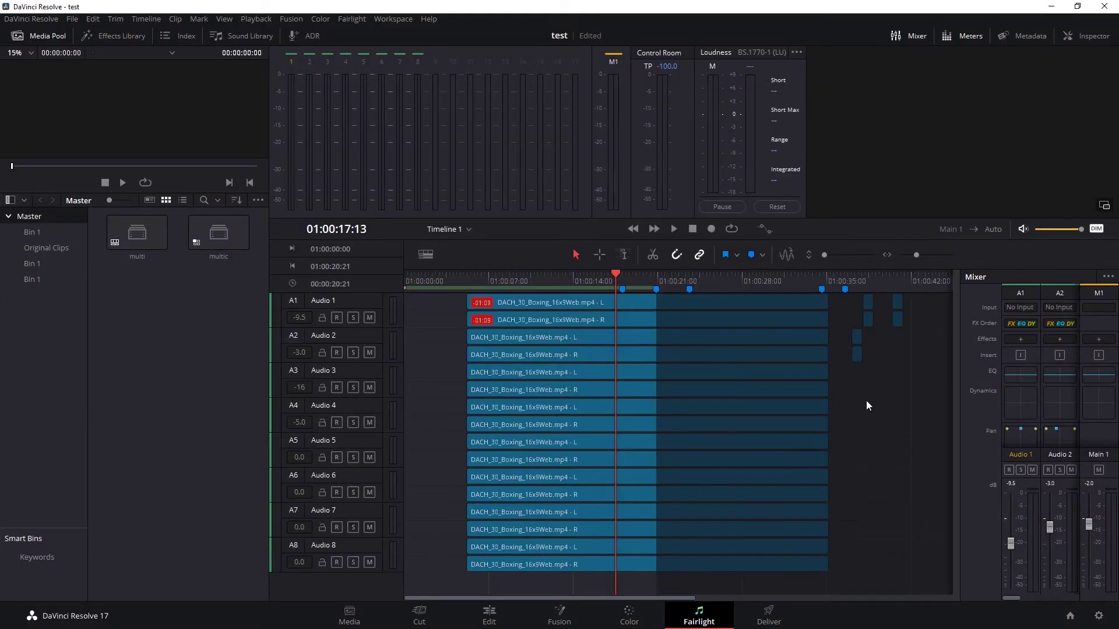
left_click(1052, 6)
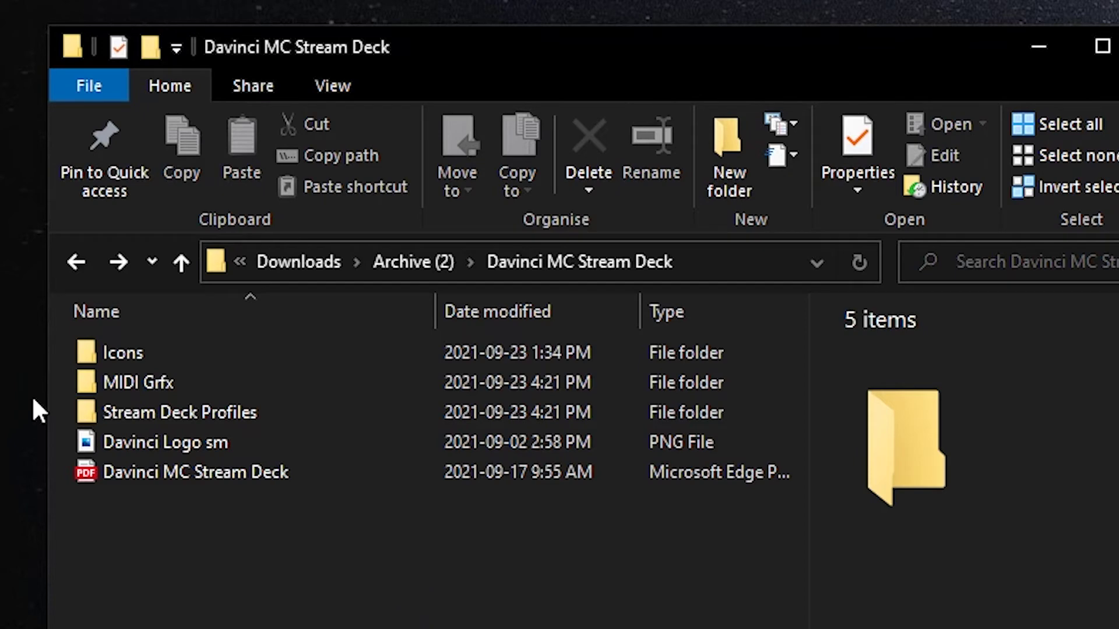
Open MIDI Grfx › Win and demonstrate dragging Trevliga Spel toward Documents
double_click(159, 380)
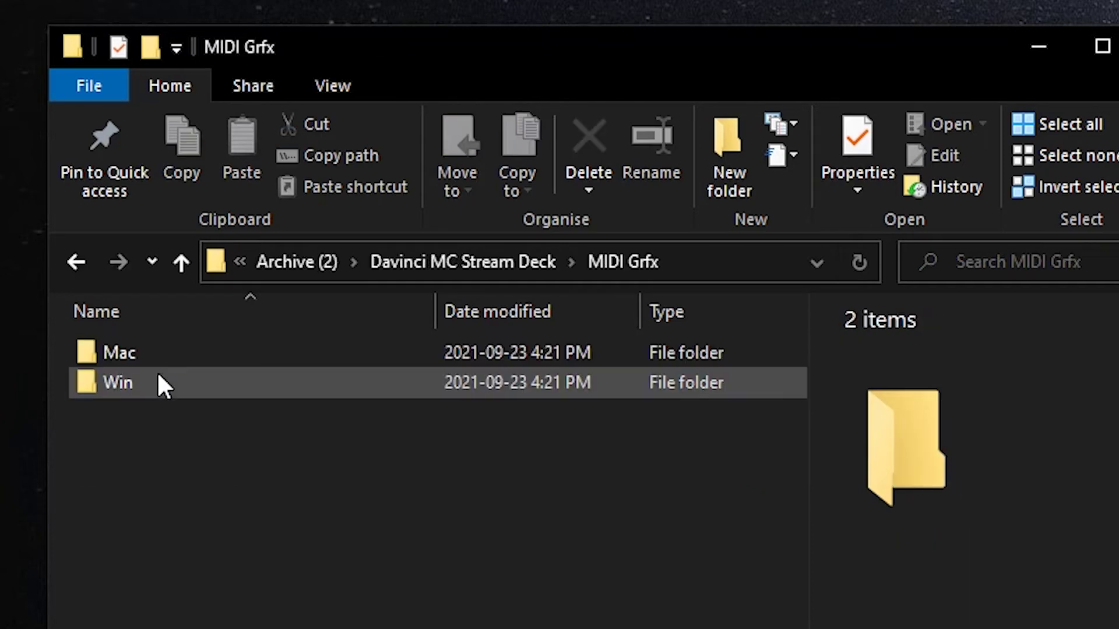
double_click(121, 391)
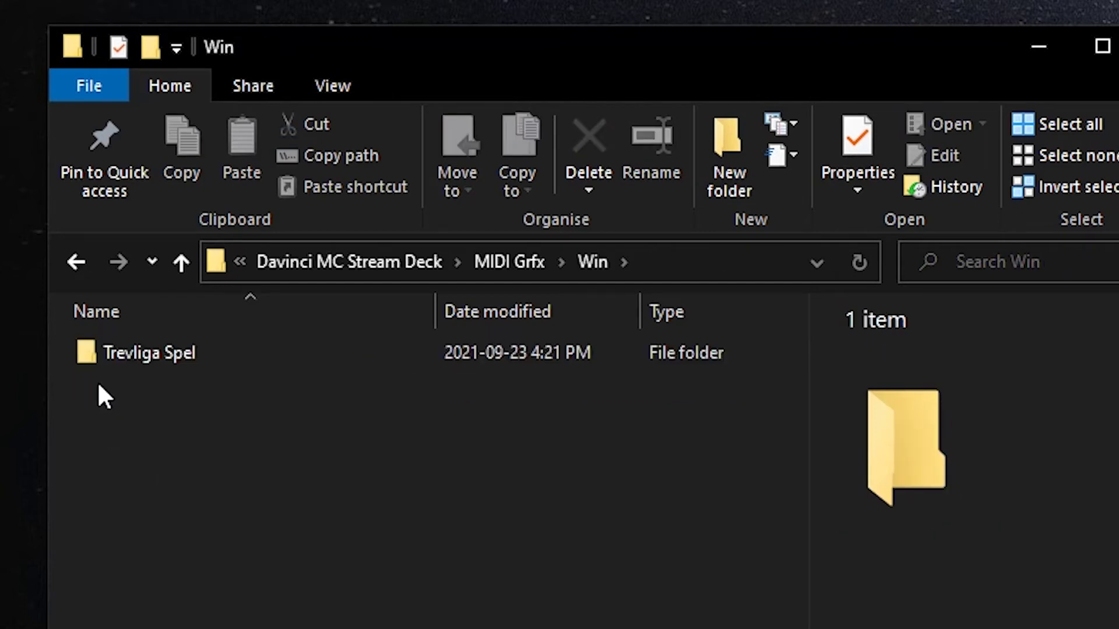
mouse_move(193, 358)
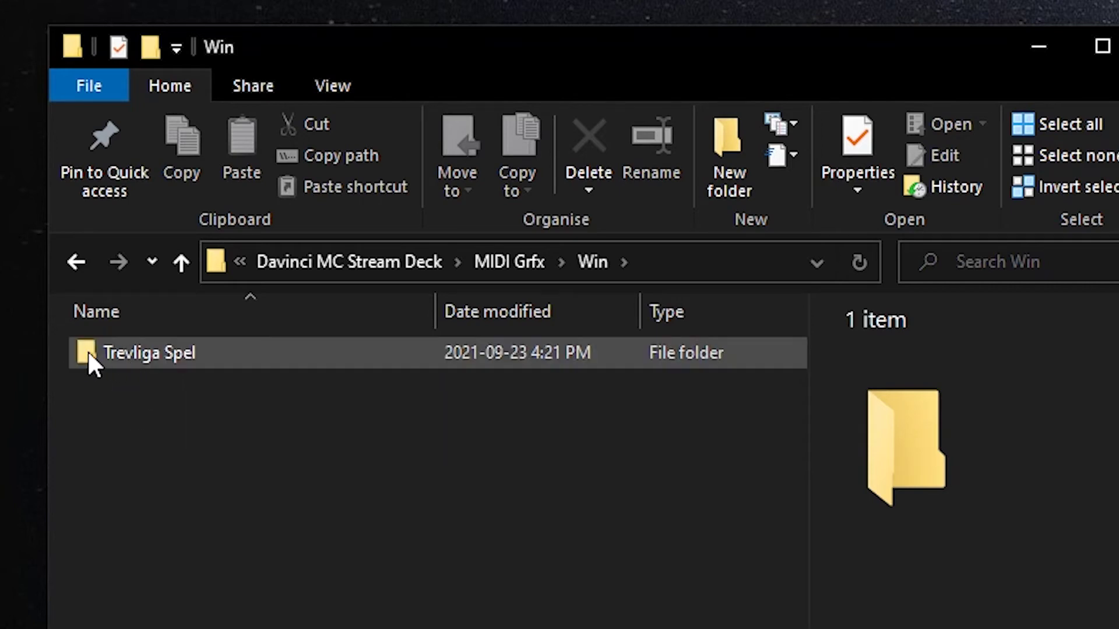
mouse_move(88, 356)
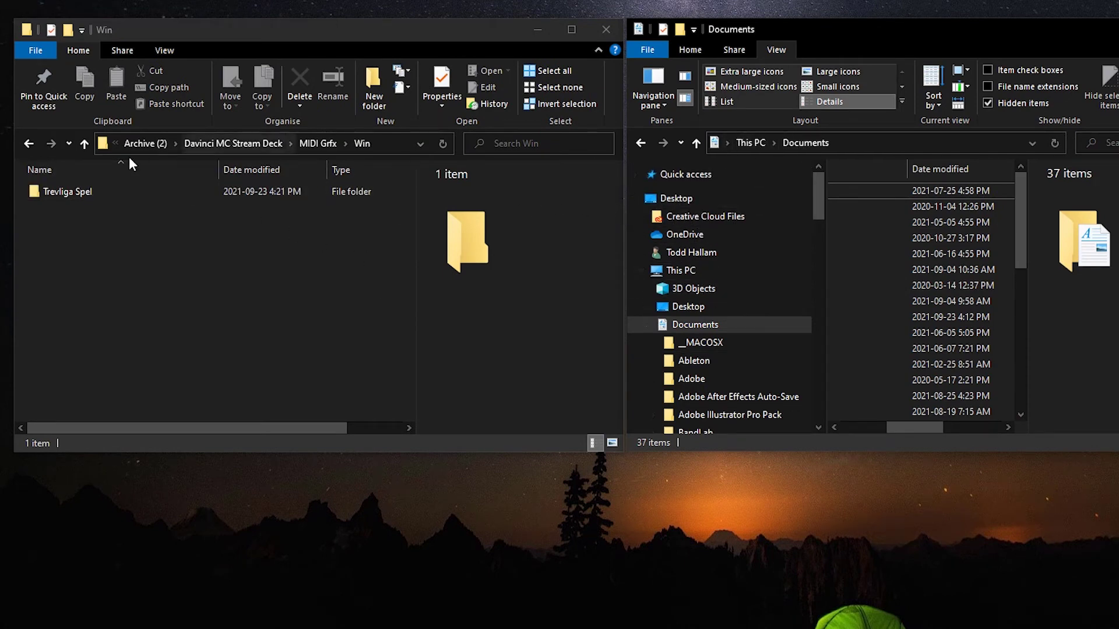
left_click_drag(60, 189, 149, 267)
left_click_drag(272, 428, 149, 416)
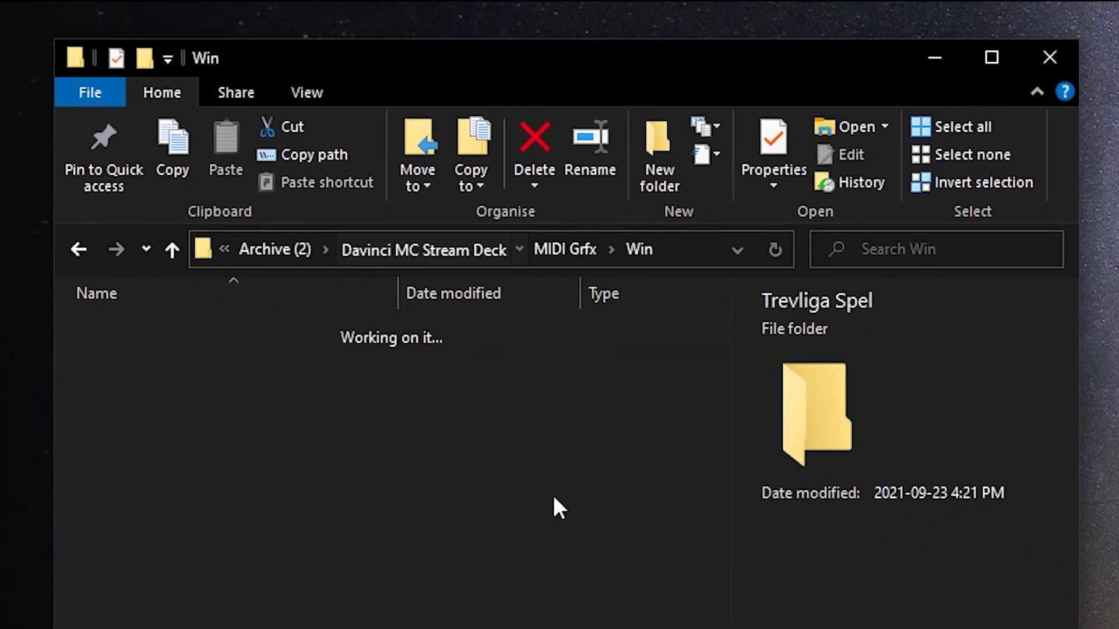
Import a Stream Deck profile from Archive (2) › Davinci MC Stream Deck › Stream Deck Profiles › Win
key("alt+Left")
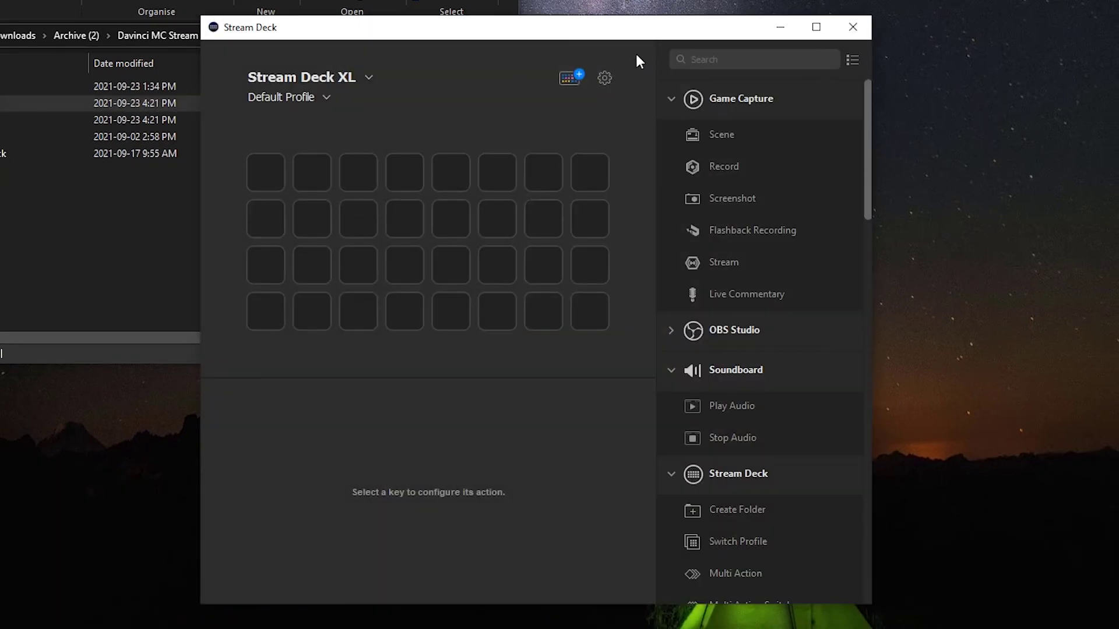
left_click(604, 78)
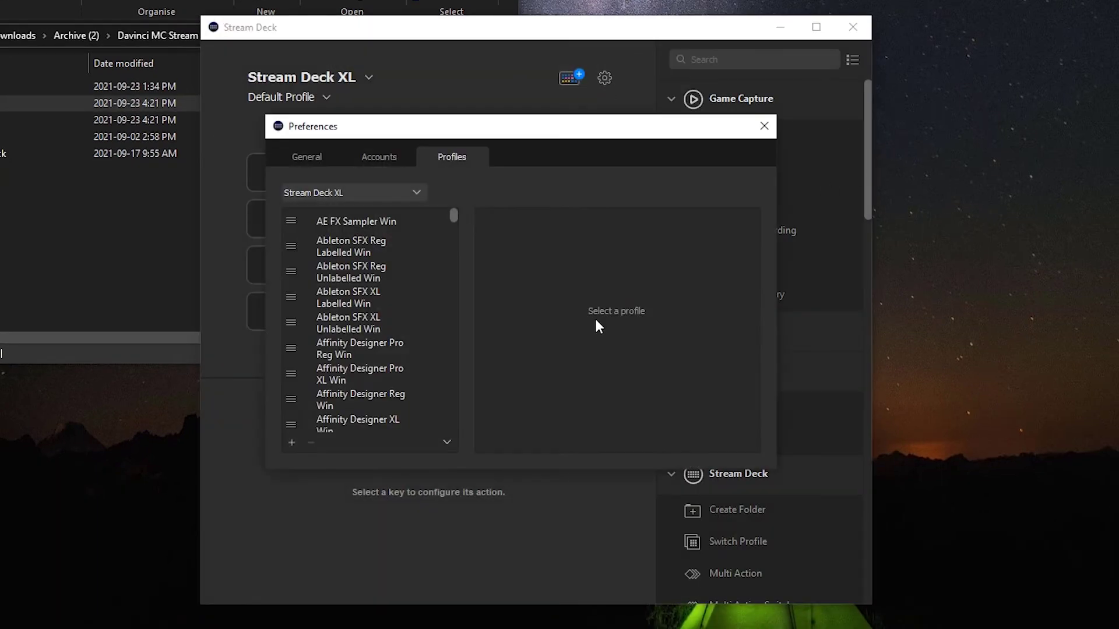
left_click(447, 443)
left_click(522, 501)
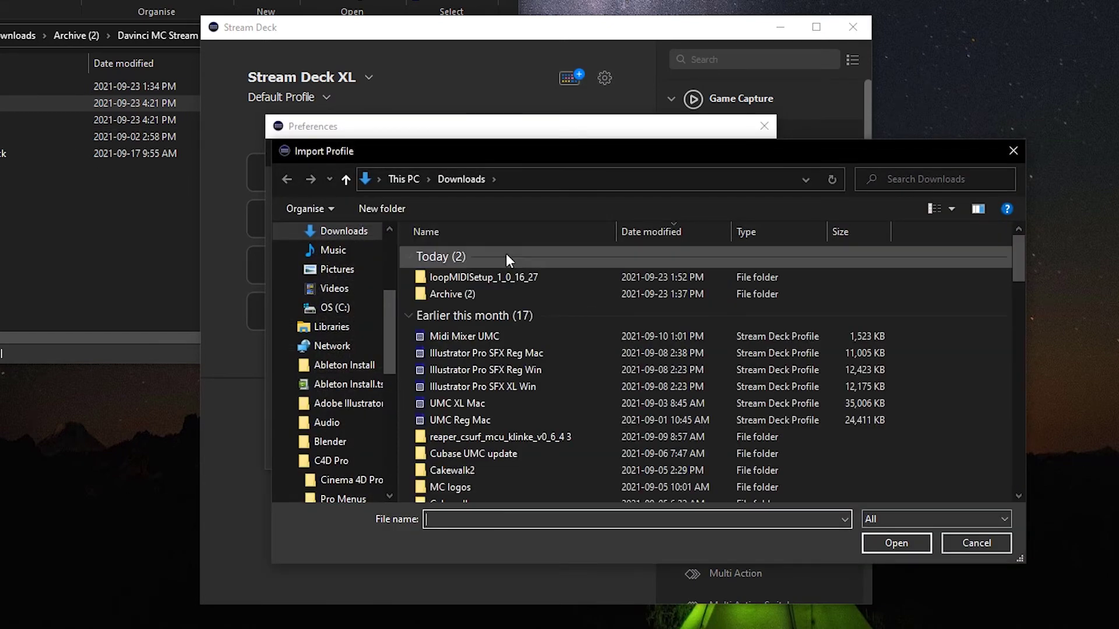
double_click(480, 294)
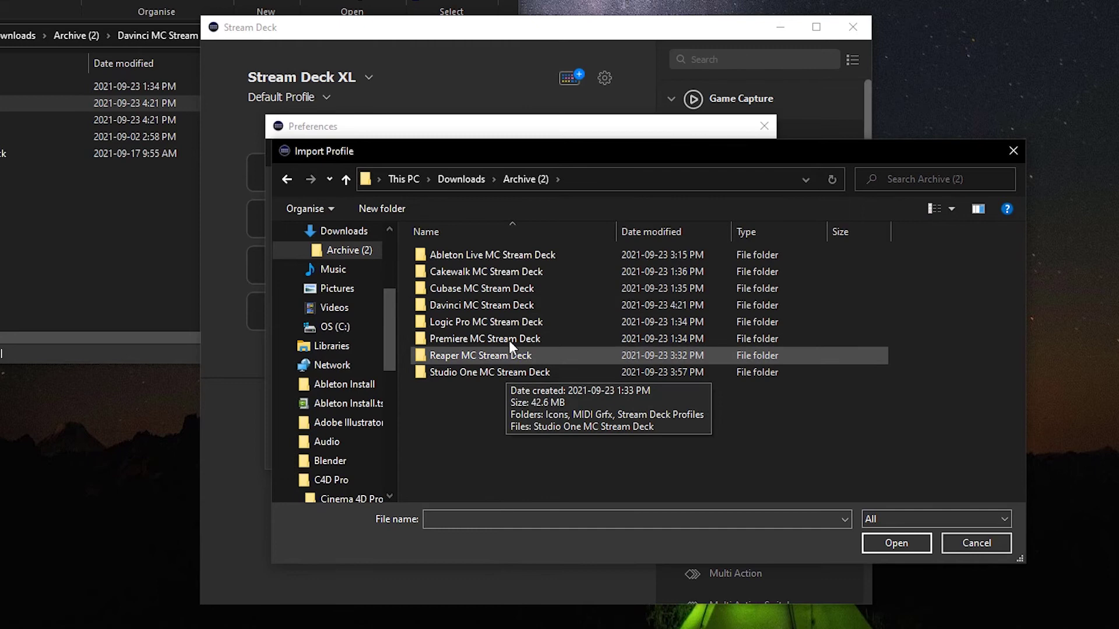
double_click(479, 305)
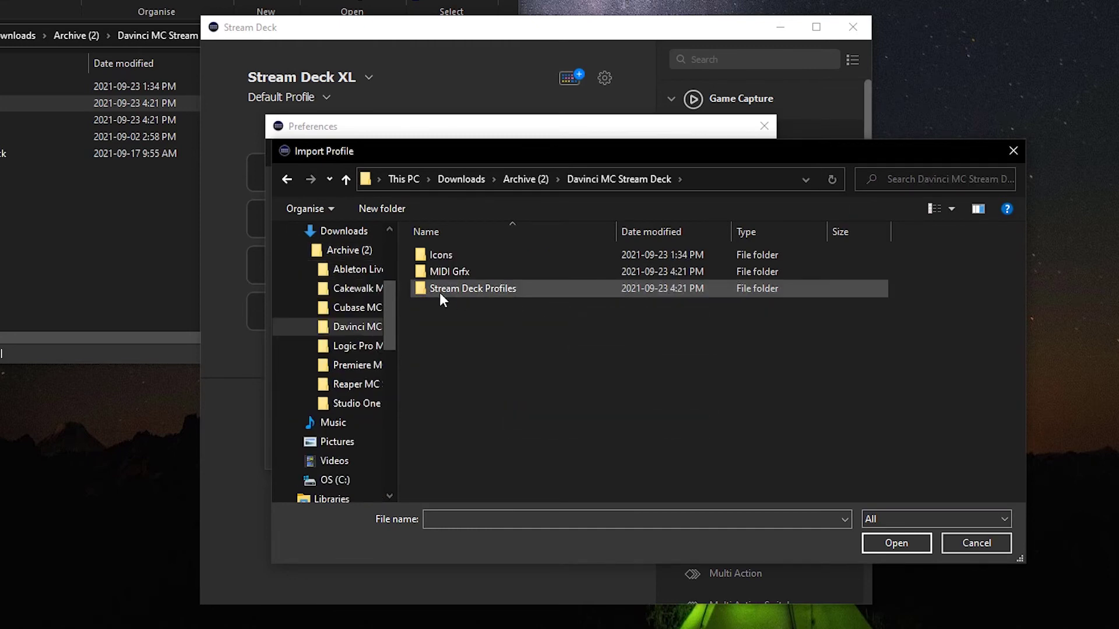
double_click(475, 288)
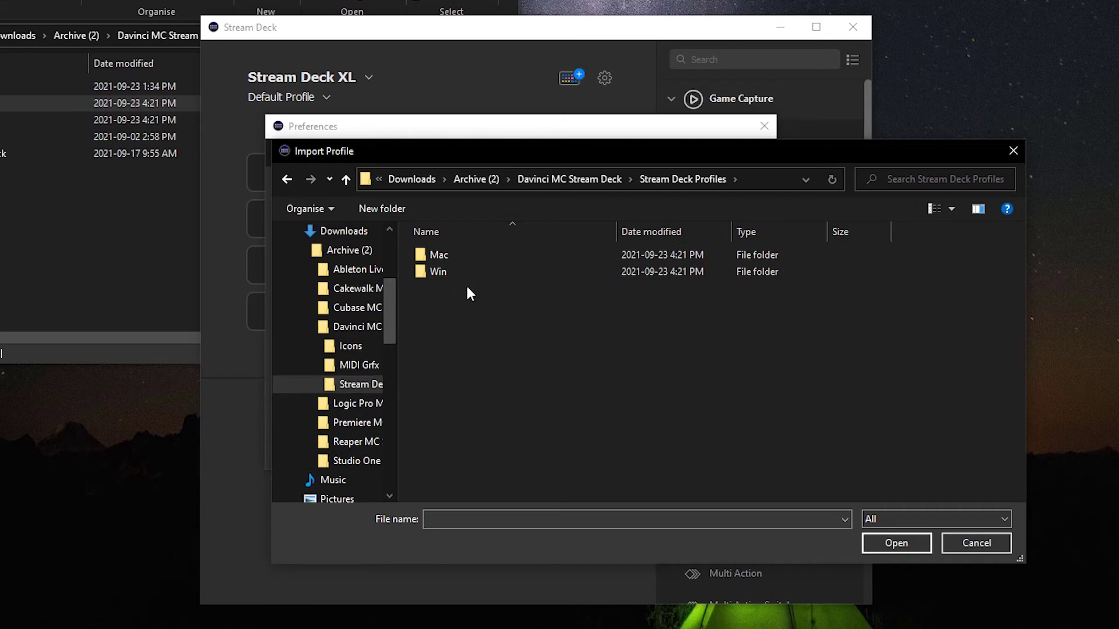
double_click(433, 271)
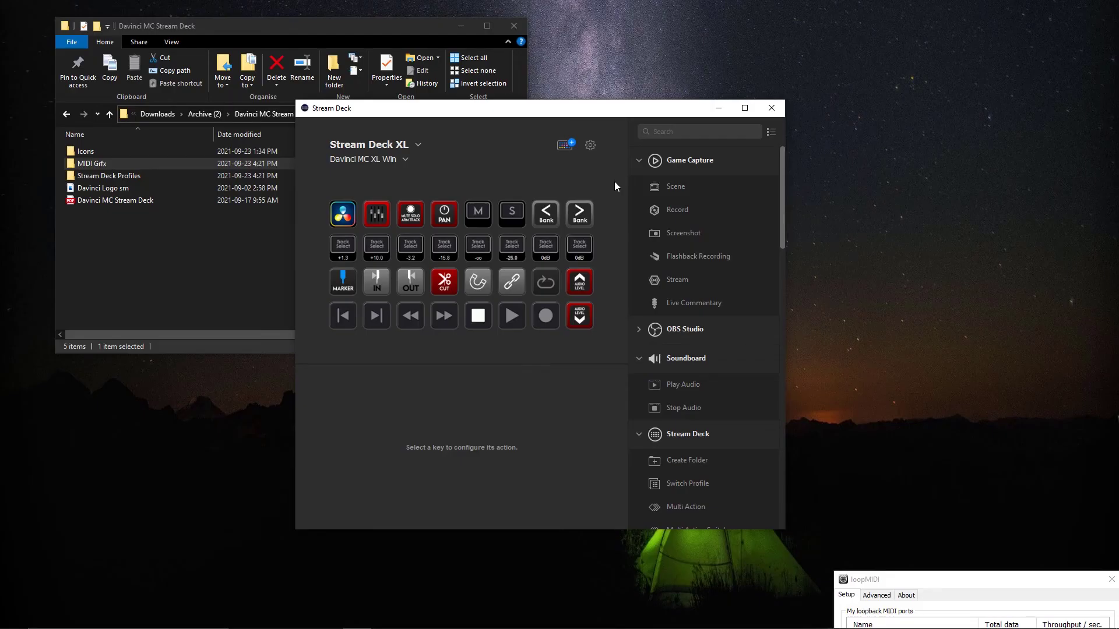
Open Stream Deck Profiles › Win › To Copy in File Explorer, then return to Stream Deck
left_click(153, 227)
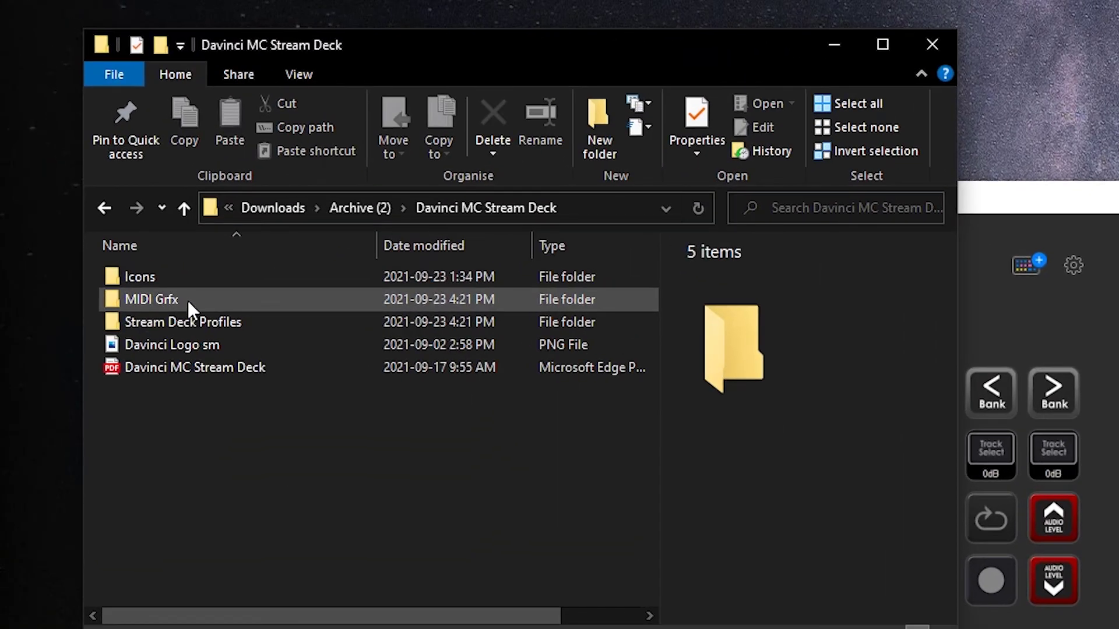
double_click(190, 320)
left_click(149, 298)
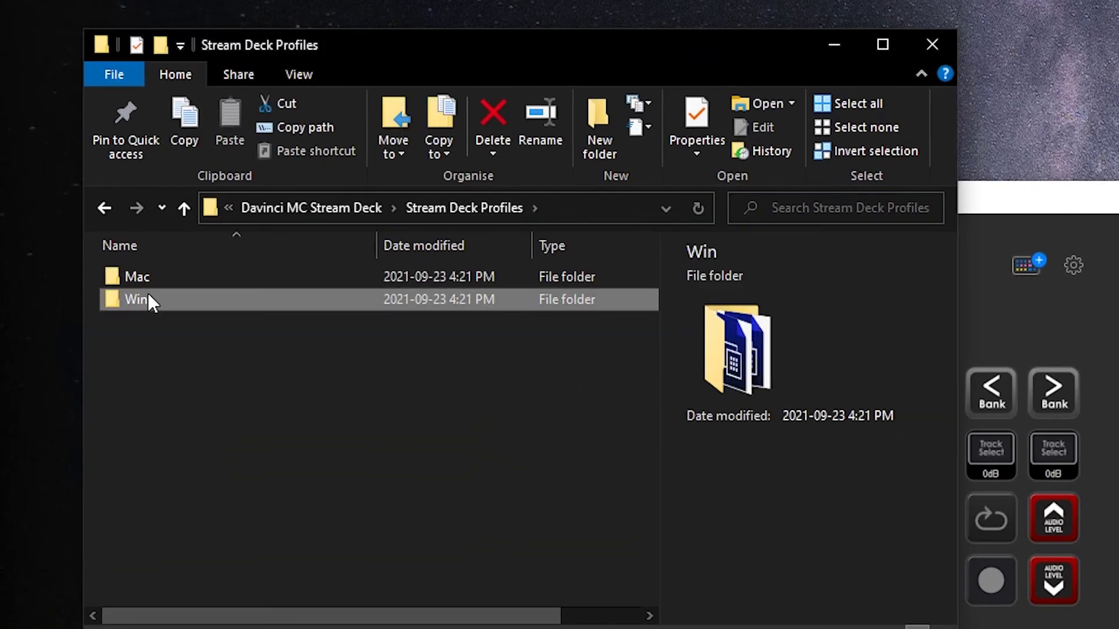
double_click(148, 293)
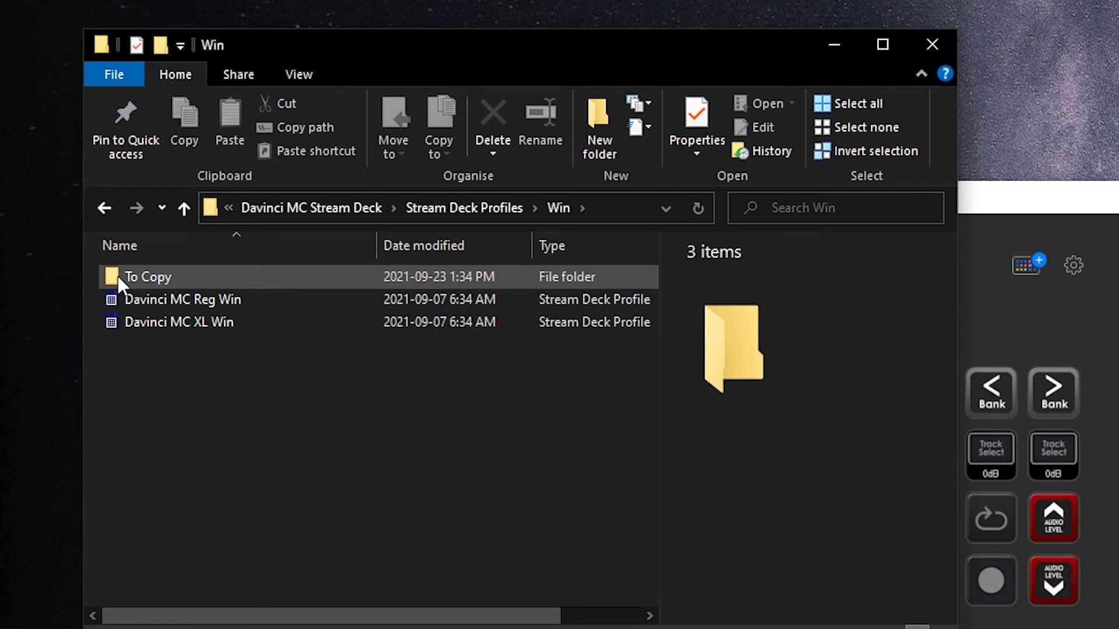
double_click(163, 278)
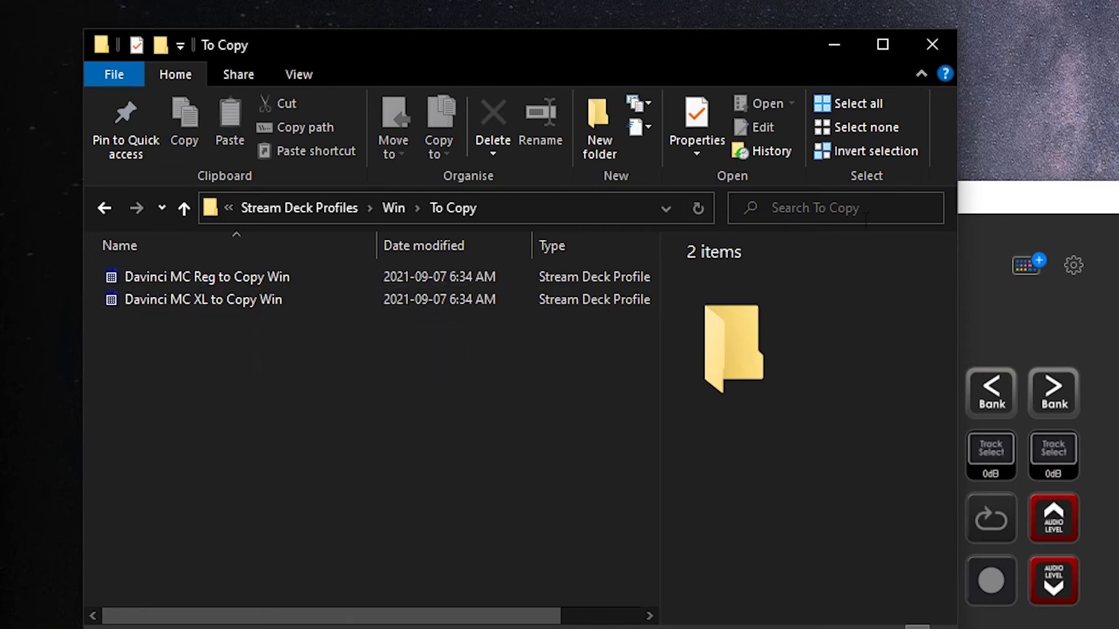
left_click(985, 205)
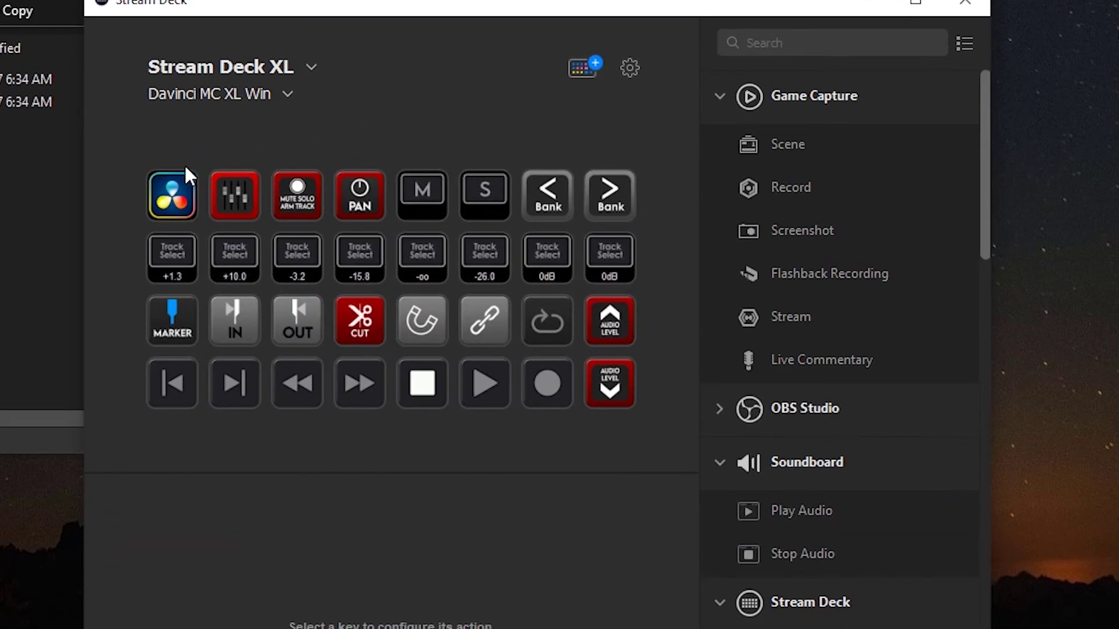
Check the MCU folder's keys, then copy the MCU folder key
left_click(285, 94)
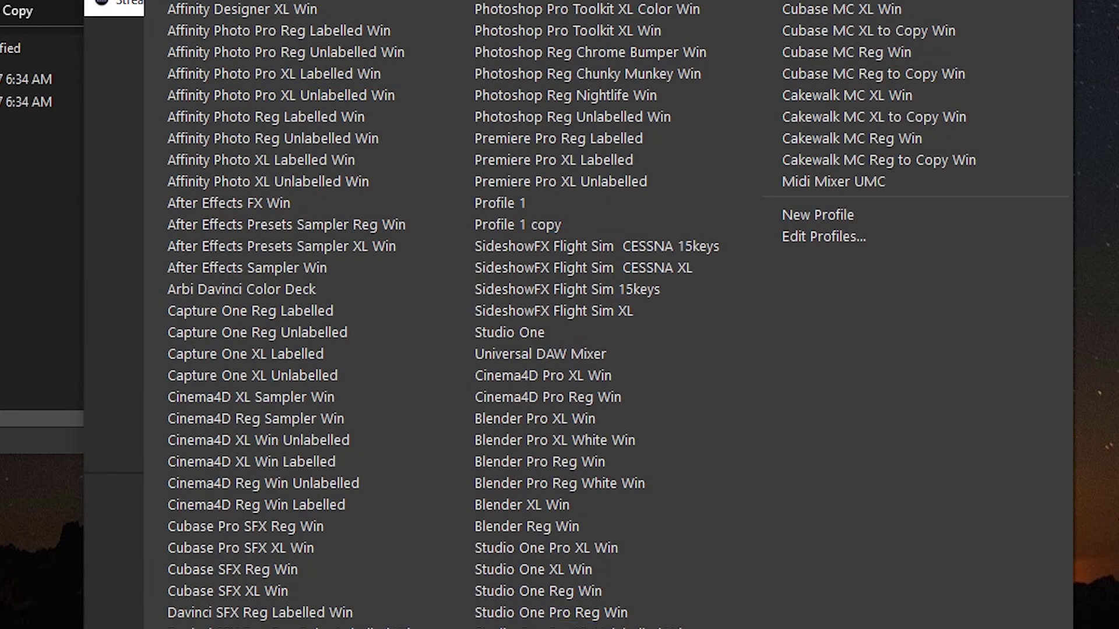
key("Escape")
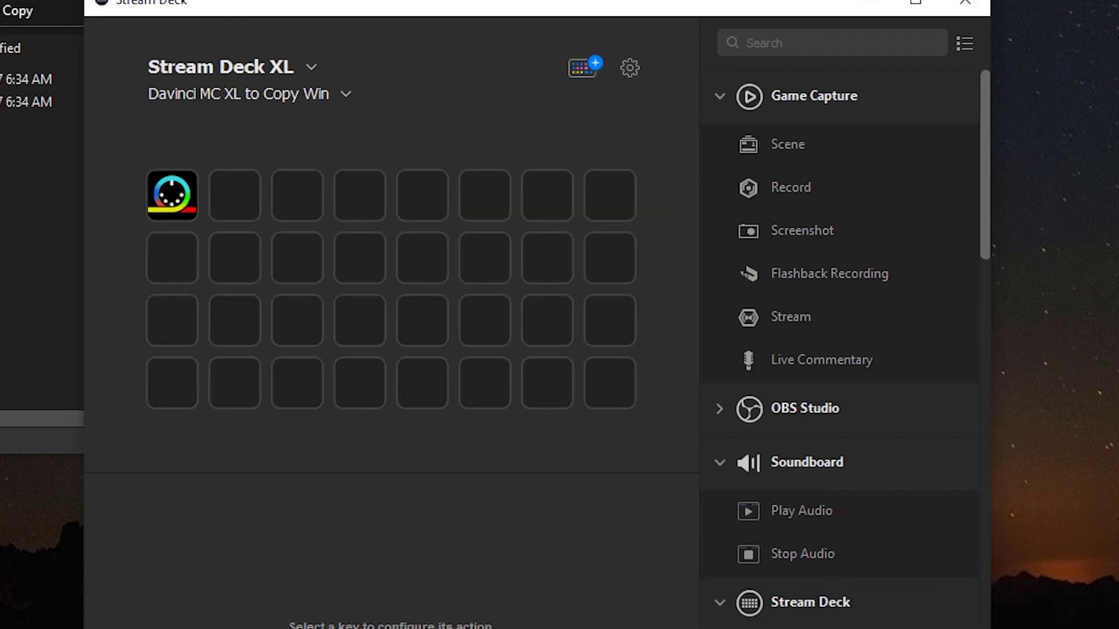
double_click(166, 183)
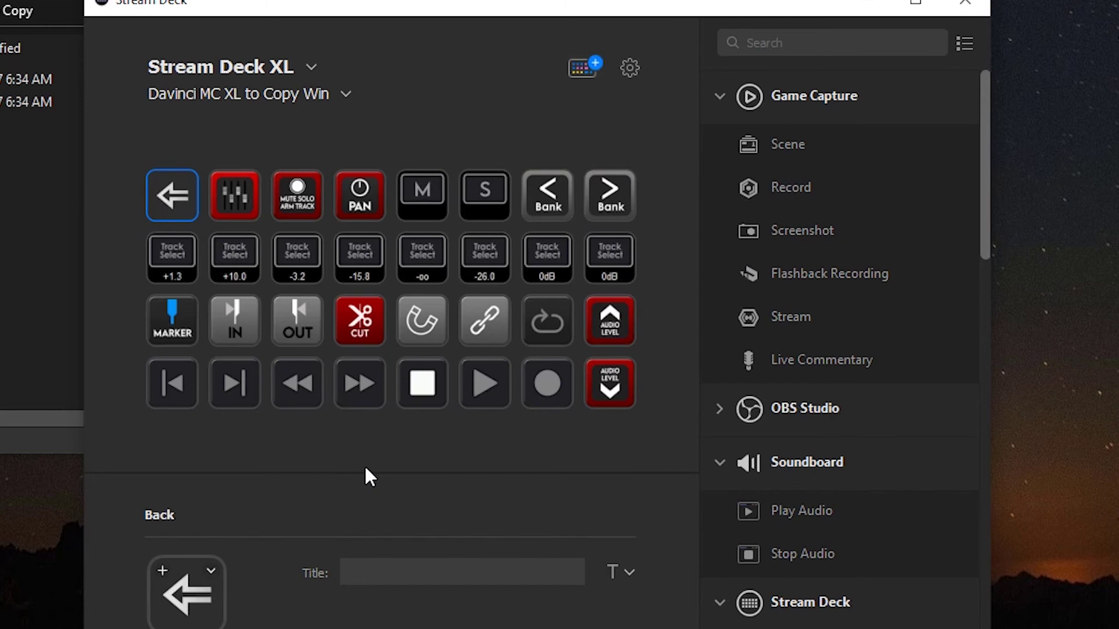
double_click(167, 194)
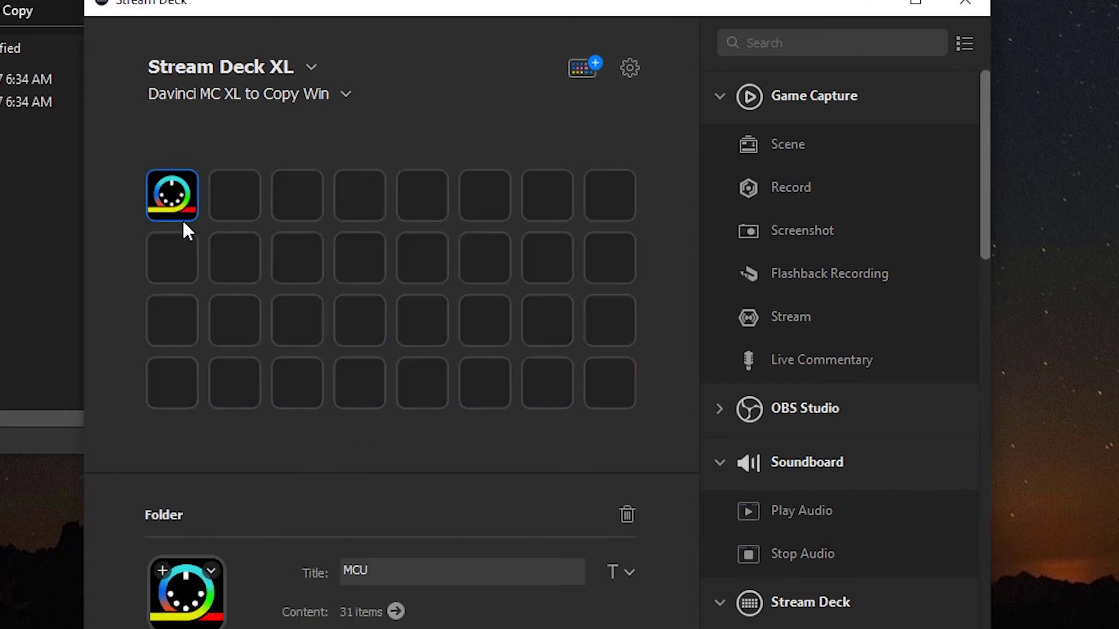
right_click(173, 176)
left_click(210, 189)
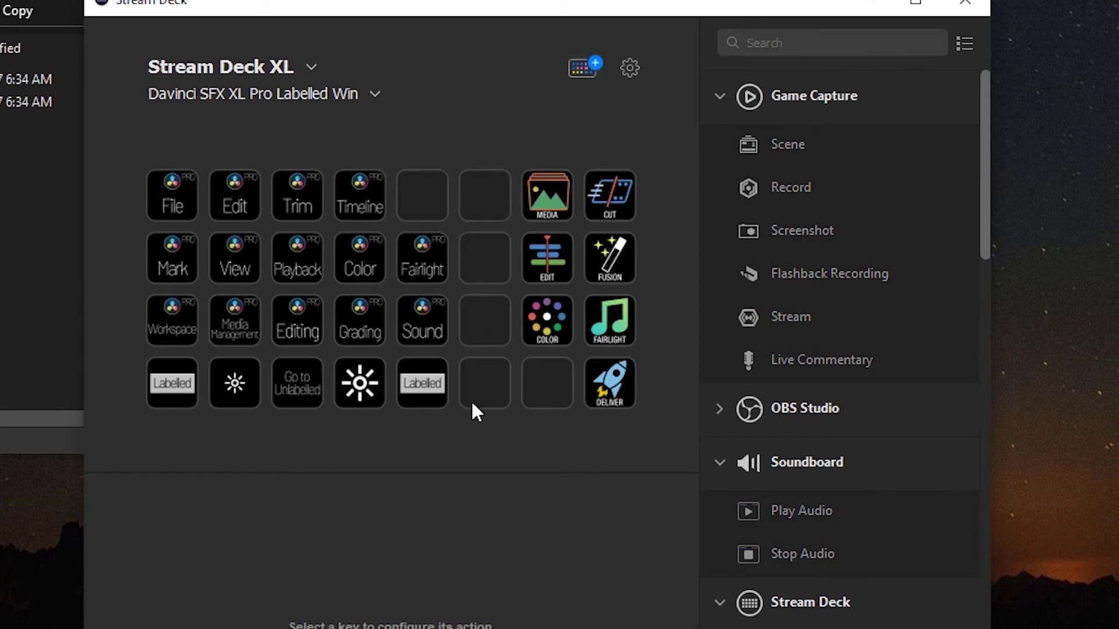
Paste the copied MCU folder onto the empty bottom-row key of the Davinci SFX XL Pro Labelled Win profile
left_click(534, 376)
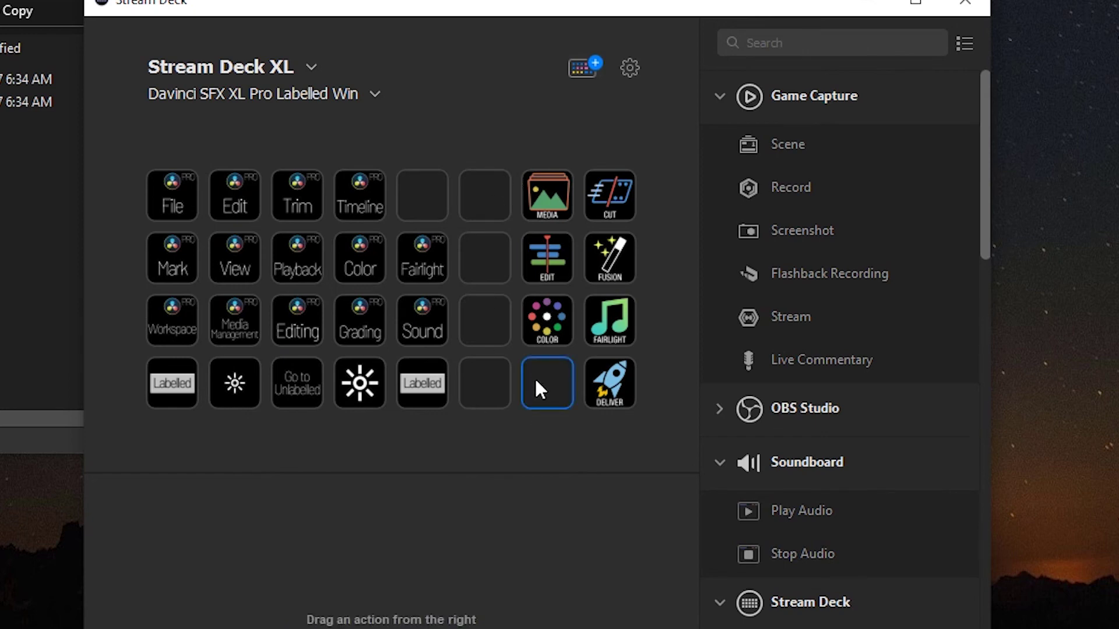
right_click(536, 377)
left_click(569, 391)
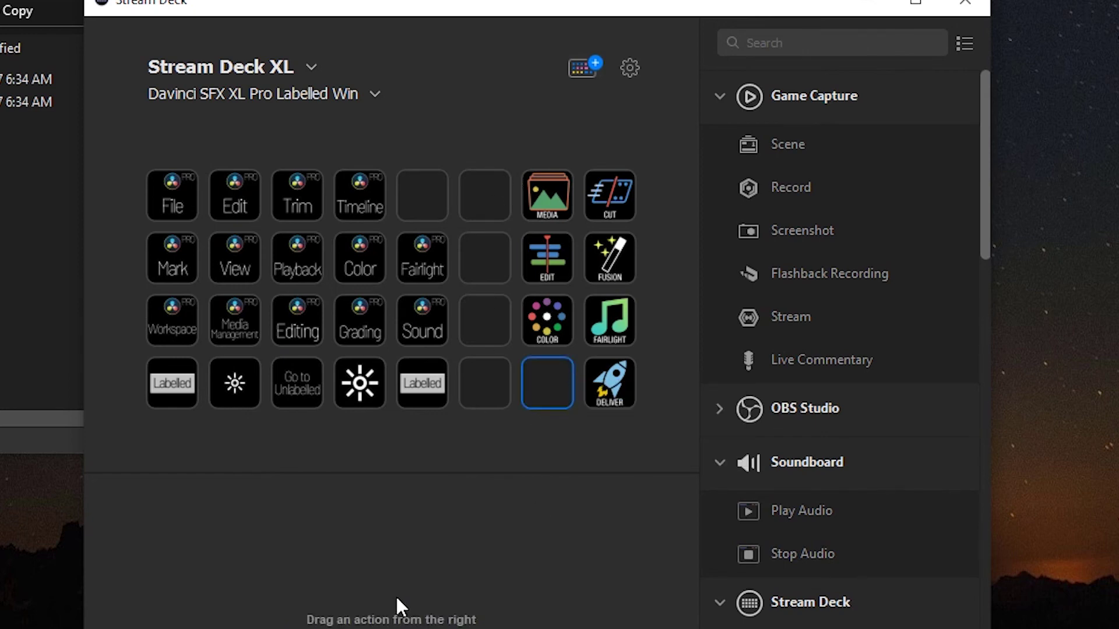